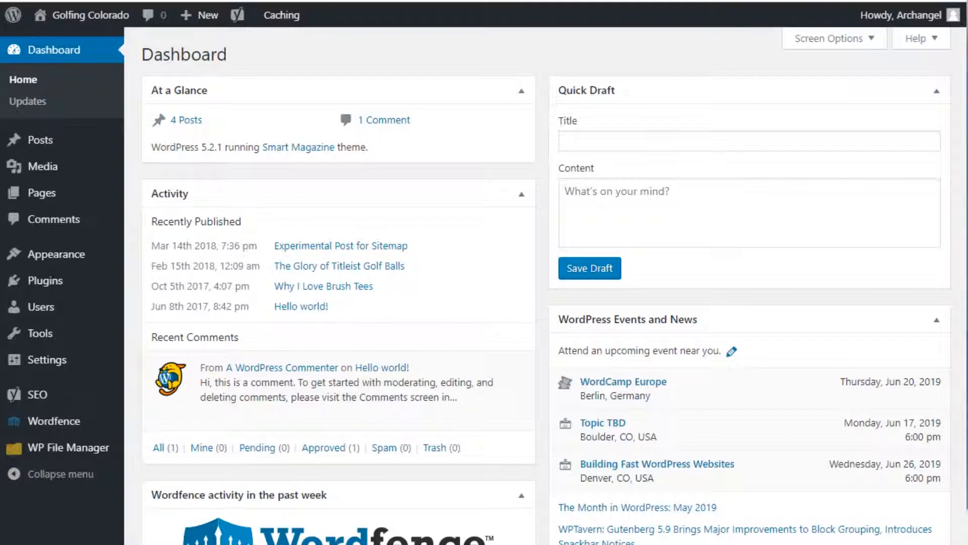
Step: Create a new page titled 'Contact Form'
mouse_move(42, 193)
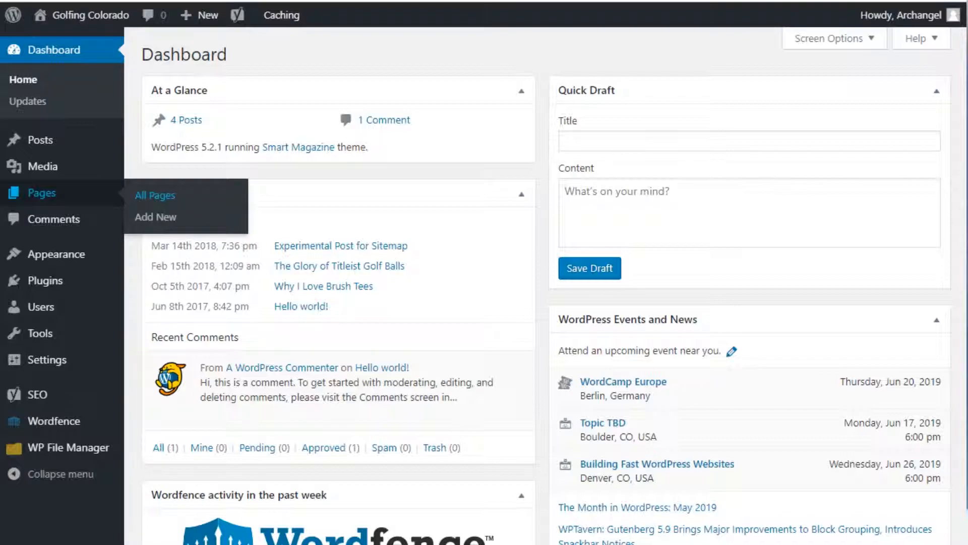
left_click(152, 218)
type("Cont")
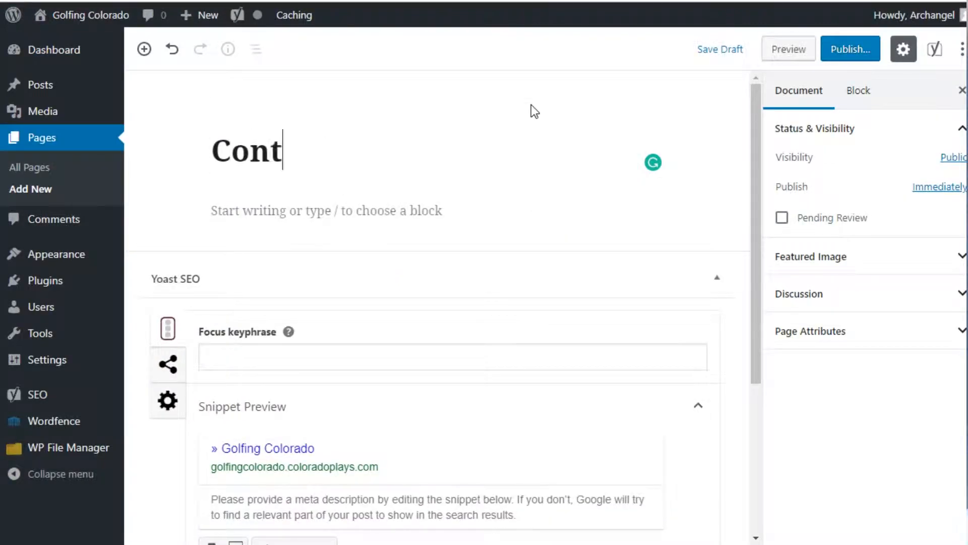
type("act Form")
Step: Add the paragraph 'Please contact me by using the form below.' to the page
left_click(409, 208)
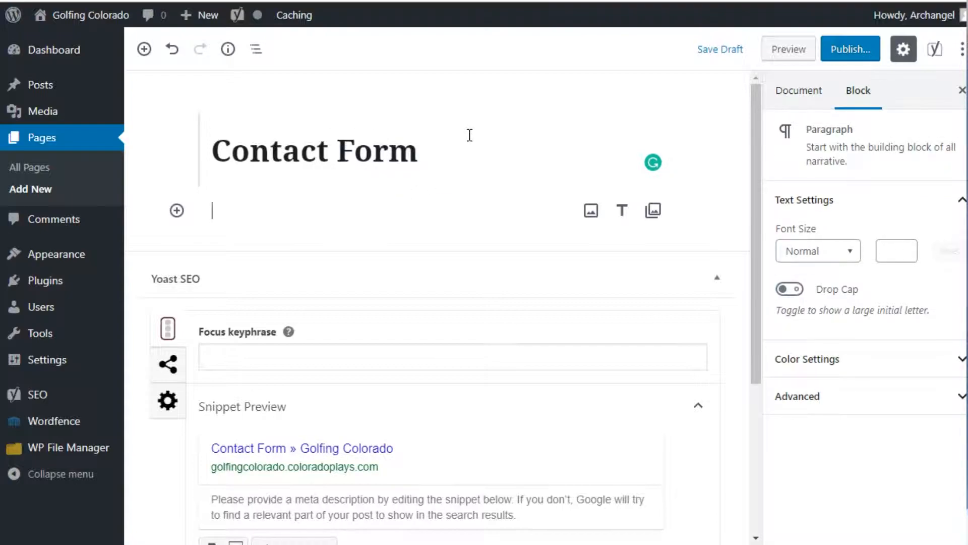
type("Please contta")
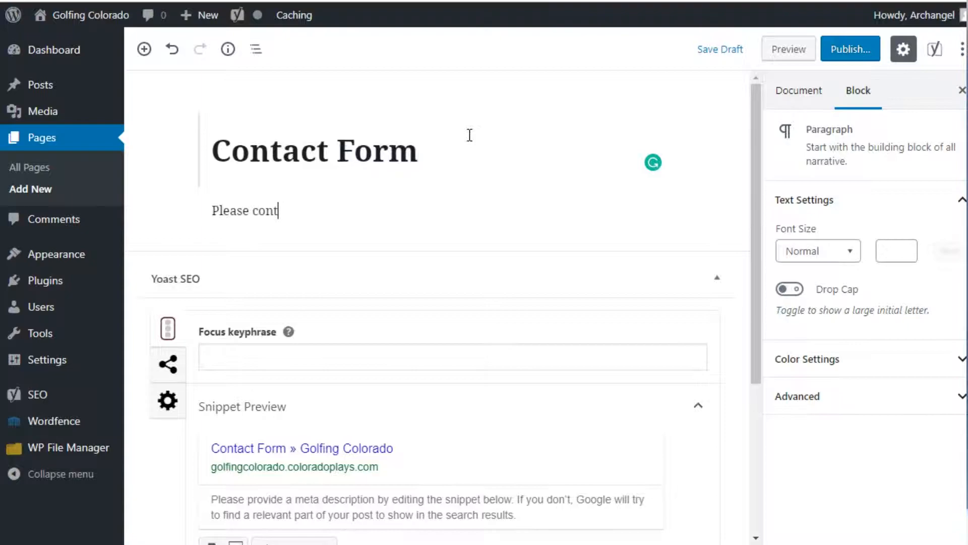
key("BackSpace")
key("BackSpace")
type("act me by using ")
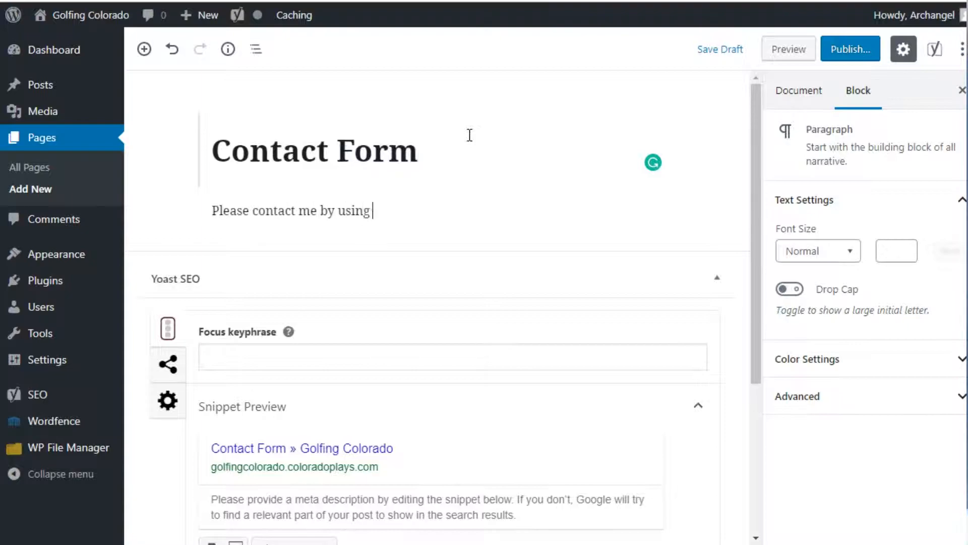
type("the form below.")
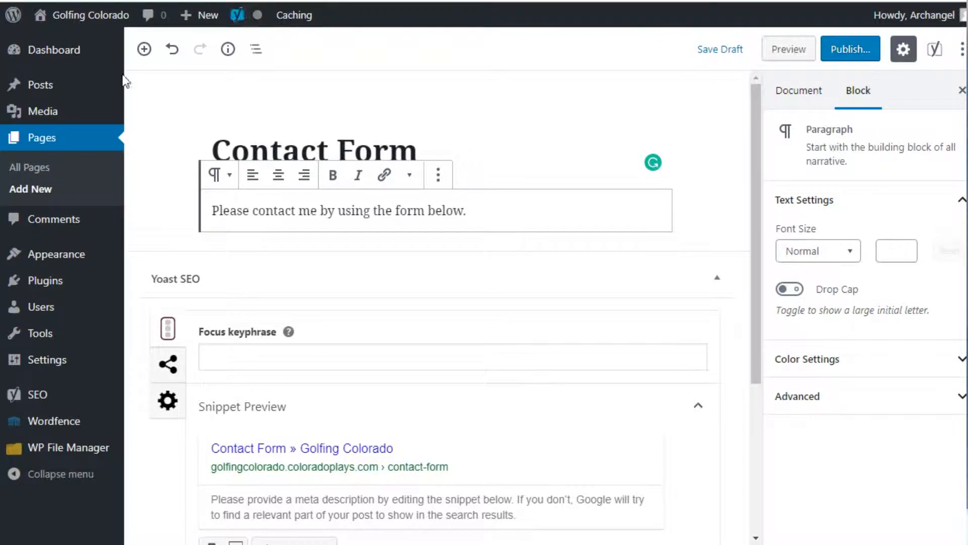
mouse_move(37, 288)
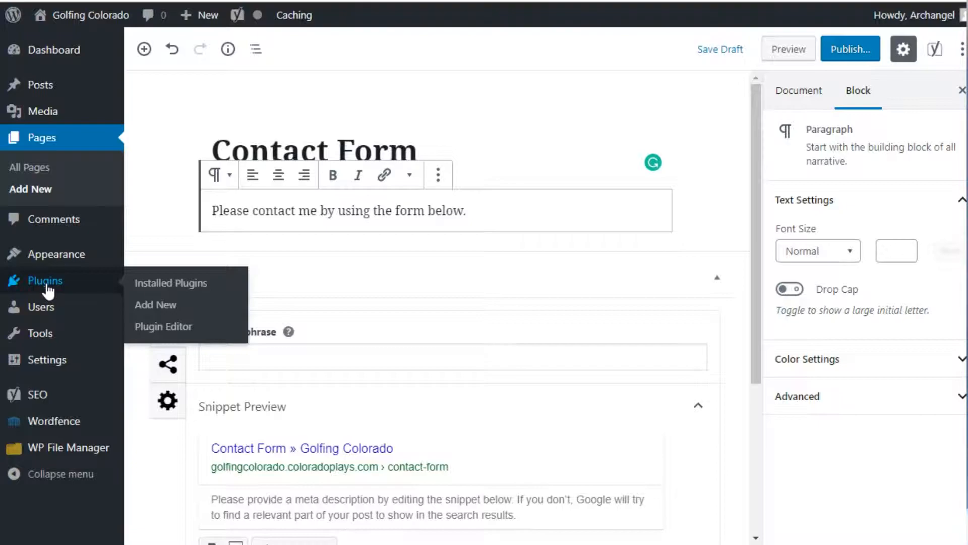
Step: Search the plugin directory for 'contact form by wpforms'
left_click(159, 307)
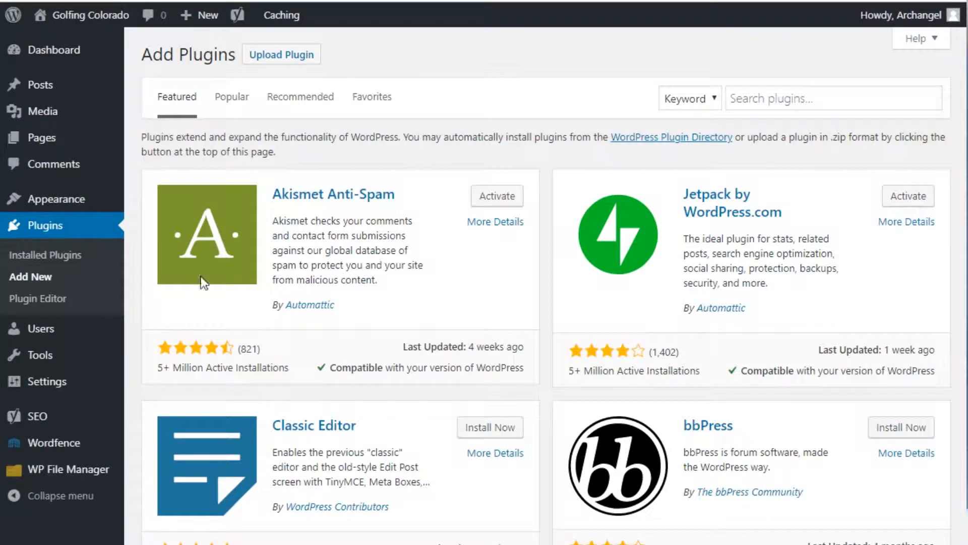
left_click(781, 96)
type("contact form by wpforms")
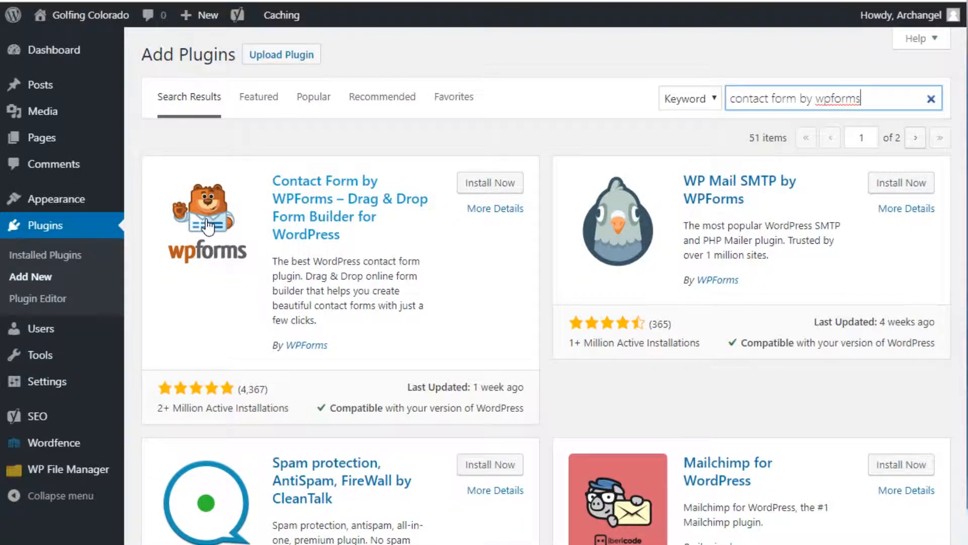
Step: Install and activate Contact Form by WPForms, then look over its welcome page
left_click(499, 184)
left_click(498, 184)
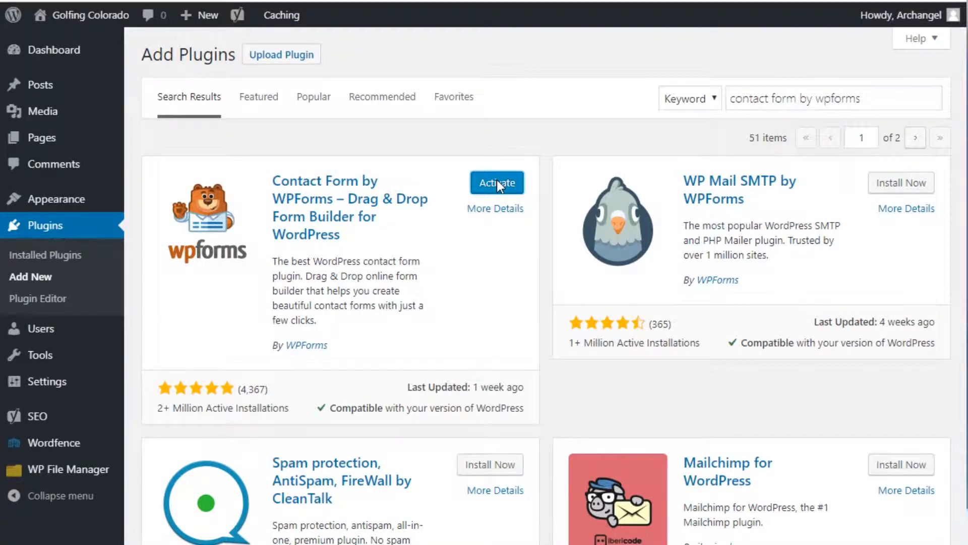
scroll(239, 189, "down", 4)
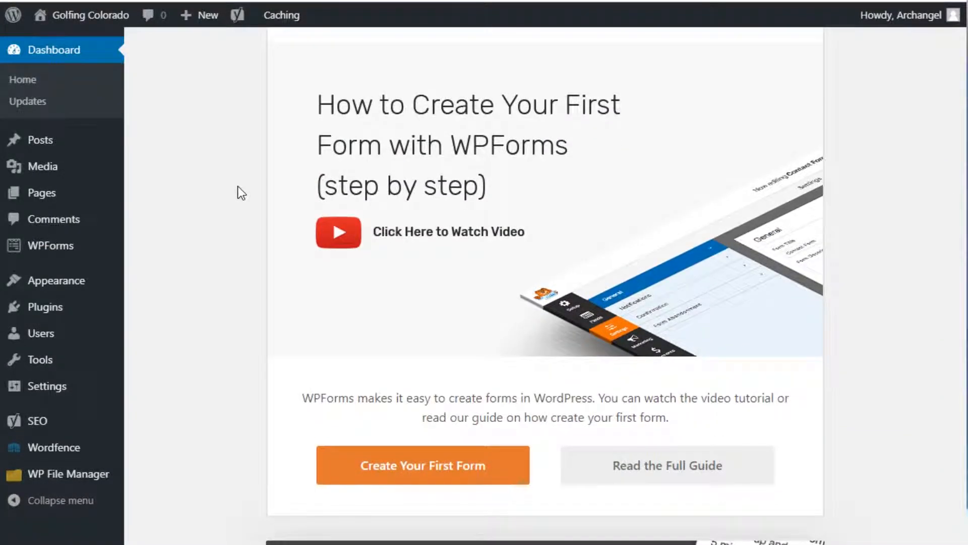
scroll(241, 193, "down", 5)
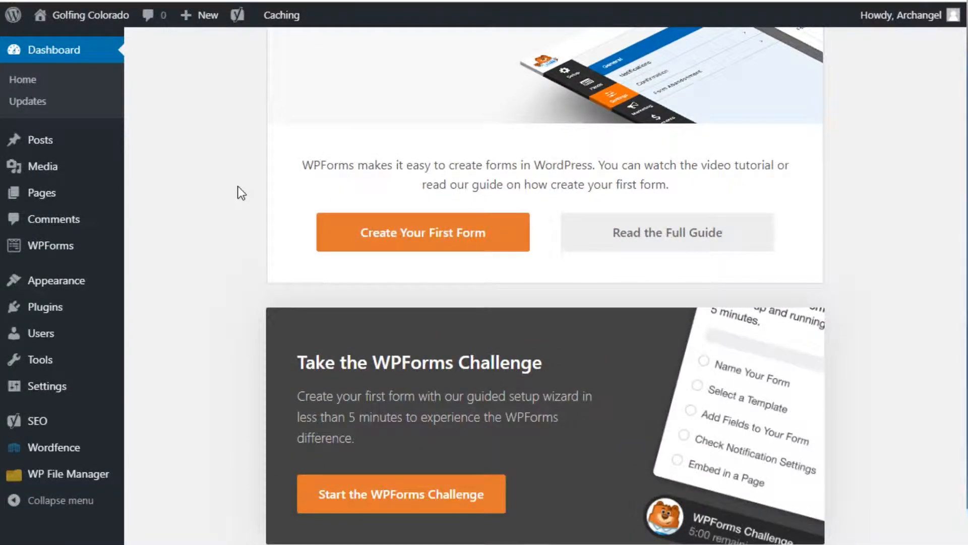
scroll(238, 187, "down", 3)
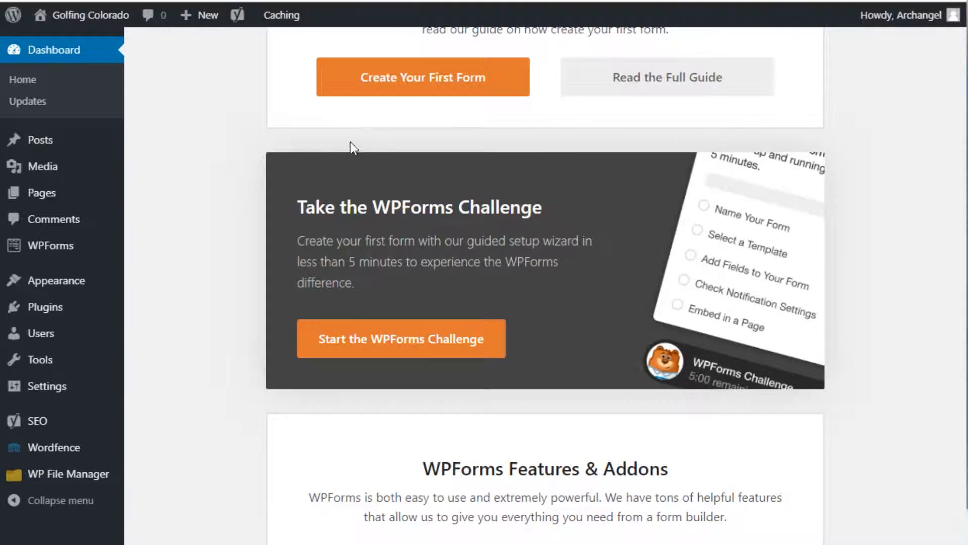
scroll(207, 190, "up", 12)
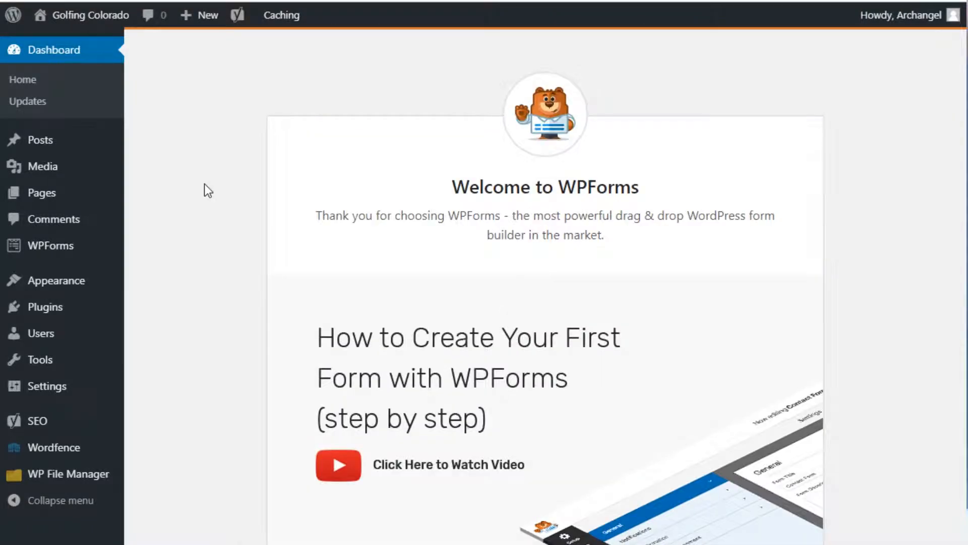
scroll(208, 190, "down", 5)
scroll(208, 190, "up", 5)
mouse_move(67, 248)
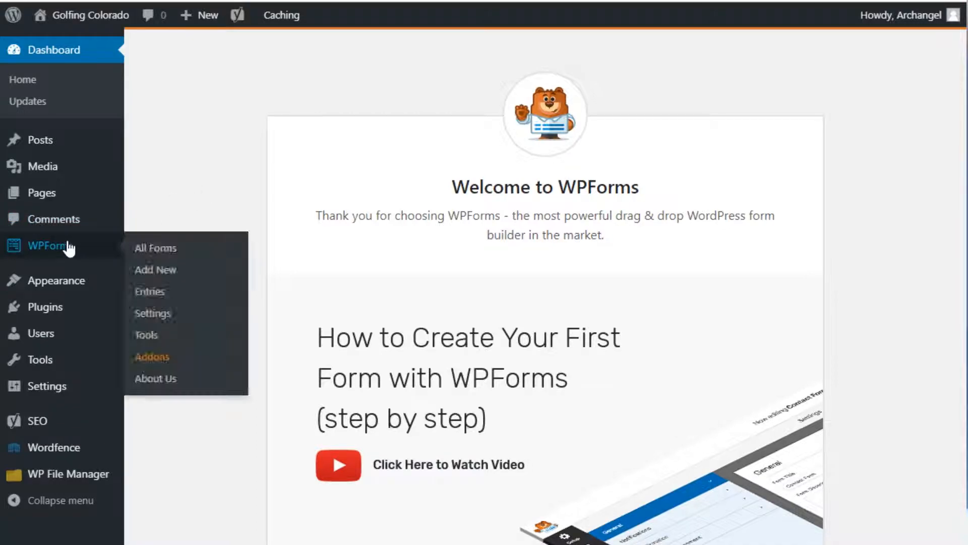
Step: Create a WPForms form named 'Contact' from the Simple Contact Form template
left_click(162, 271)
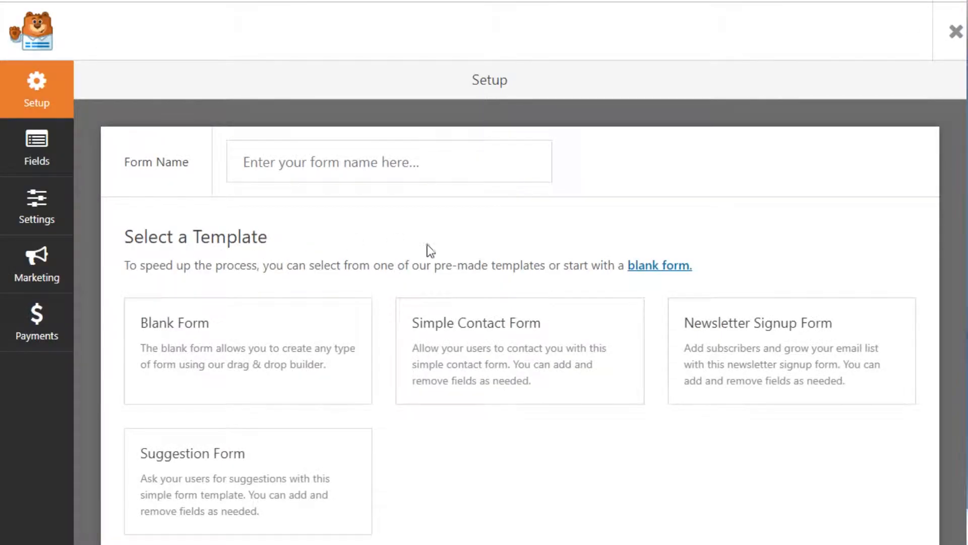
left_click(378, 157)
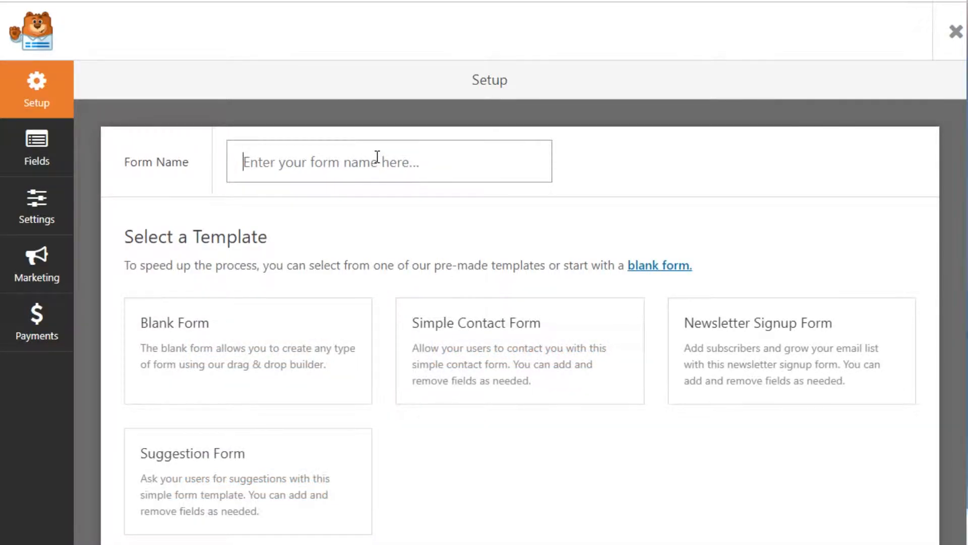
type("Contact")
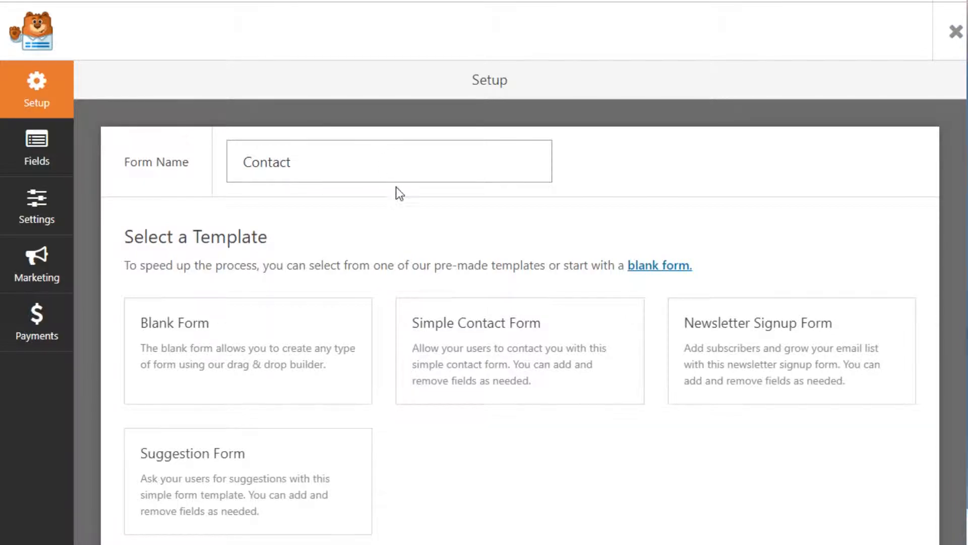
mouse_move(486, 361)
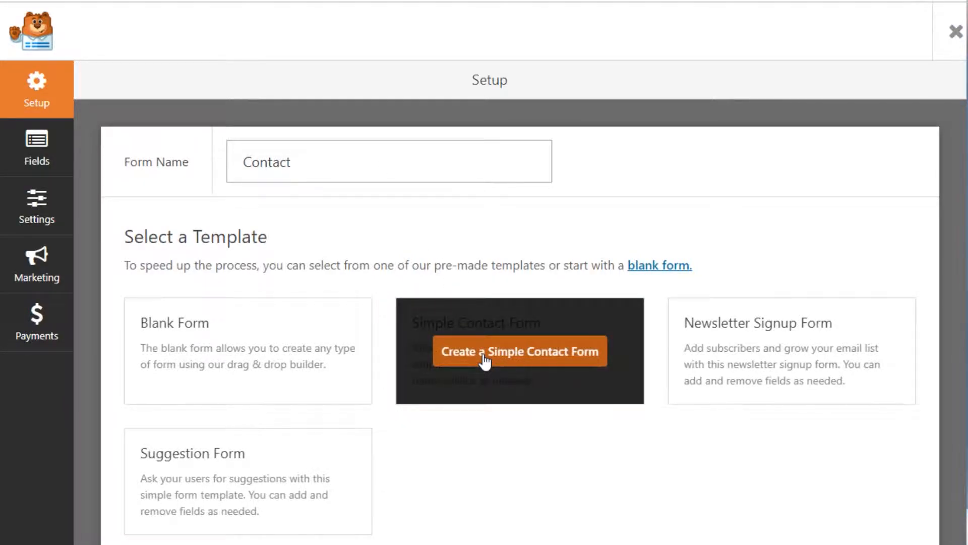
left_click(537, 358)
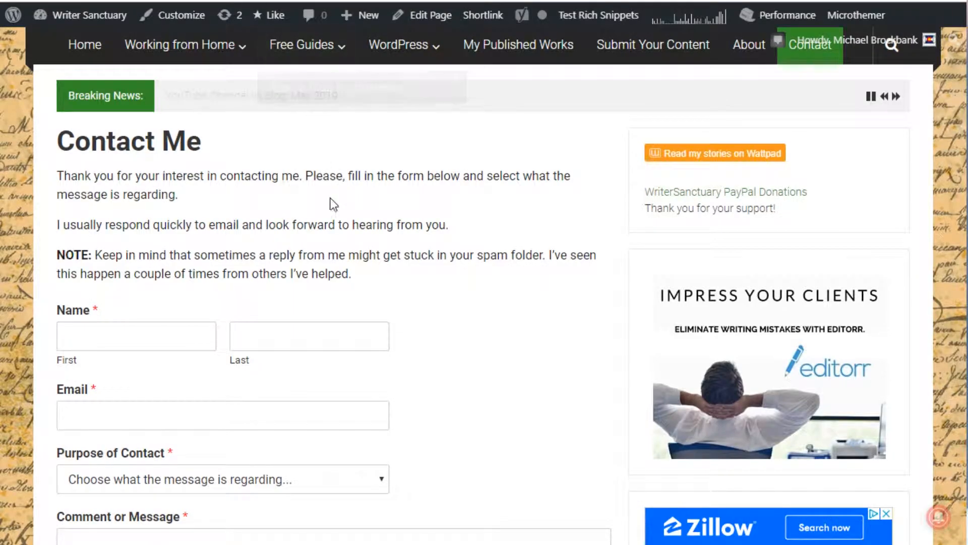
scroll(330, 205, "down", 1)
scroll(363, 242, "down", 3)
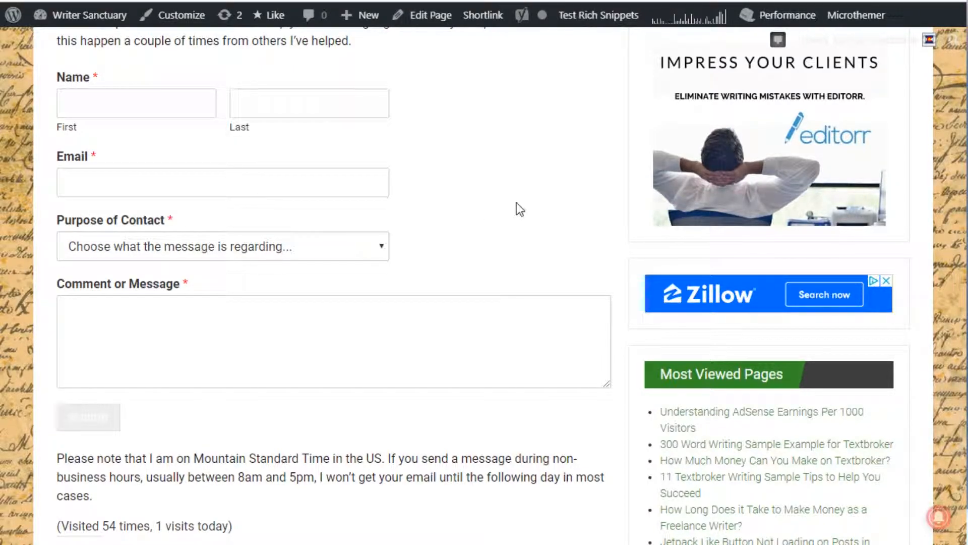
scroll(516, 204, "up", 1)
scroll(517, 203, "up", 4)
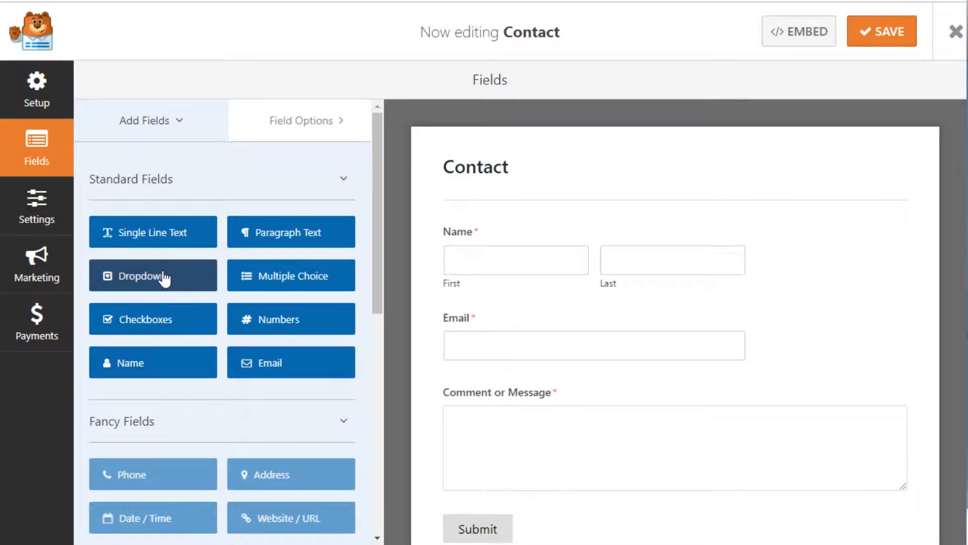
Step: Add a Dropdown field below Email with first choice 'Set a Tee Time'
left_click_drag(160, 278, 528, 379)
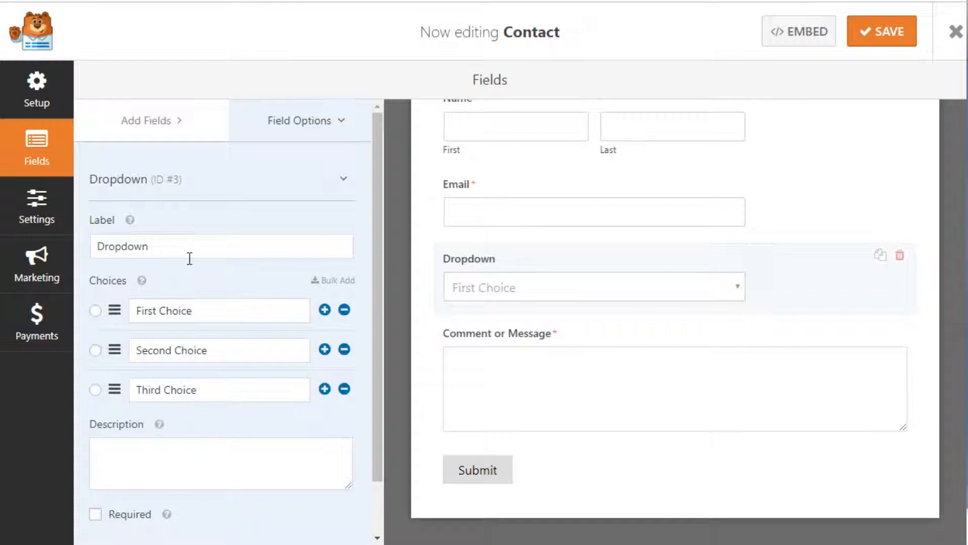
left_click_drag(196, 311, 119, 320)
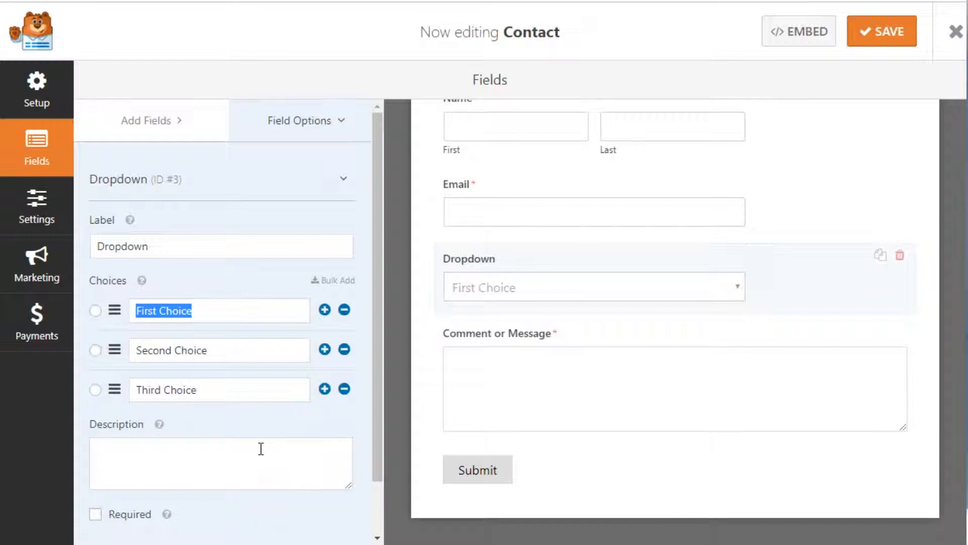
type("Set a Tee TIme")
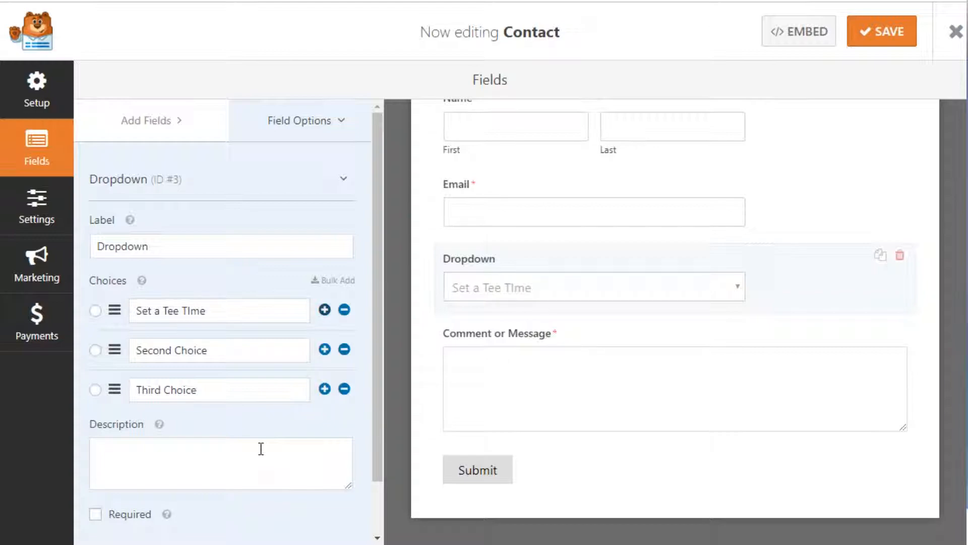
key("Left")
key("Left")
key("BackSpace")
type("i")
Step: Add dropdown choices 'Message to the Pro' and 'Job Inquiry' and mark it required
key("Tab")
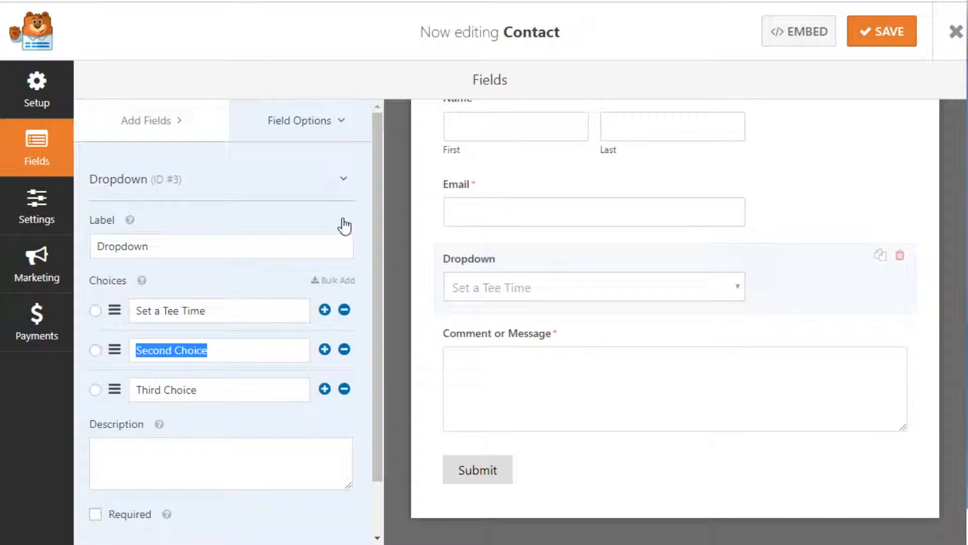
type("Mess")
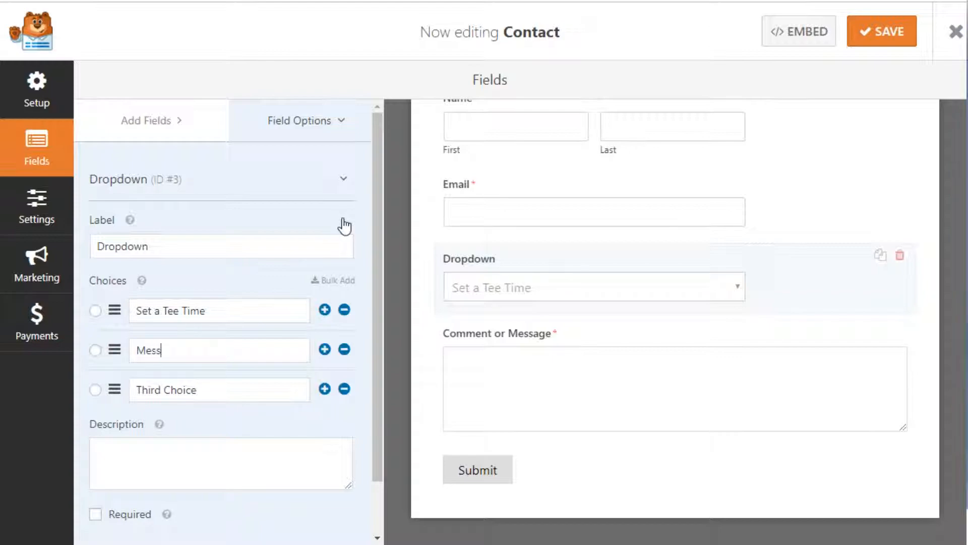
type("age to the Pro")
key("Tab")
key("BackSpace")
type("Job In")
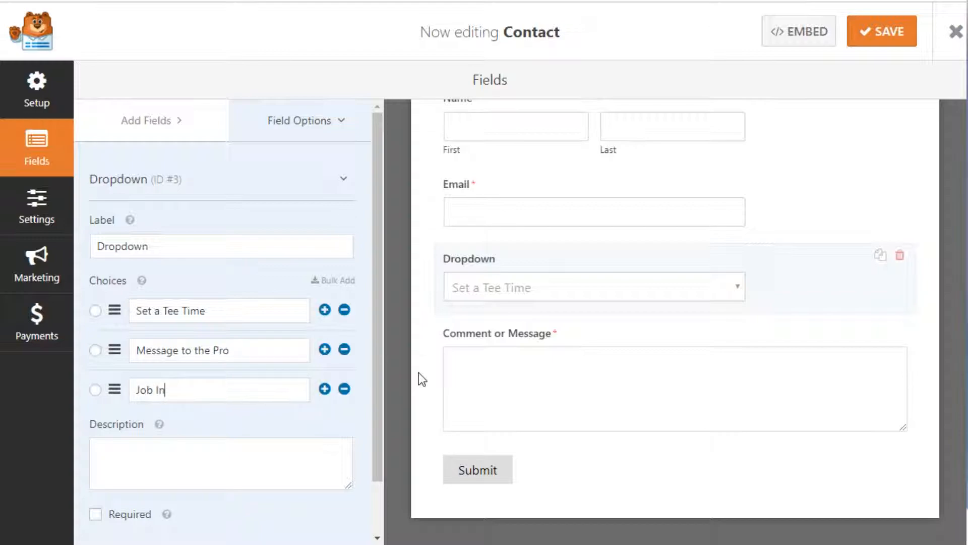
type("quiry")
left_click(94, 517)
mouse_move(114, 393)
left_mouse_down()
mouse_move(111, 309)
mouse_move(108, 390)
left_mouse_up()
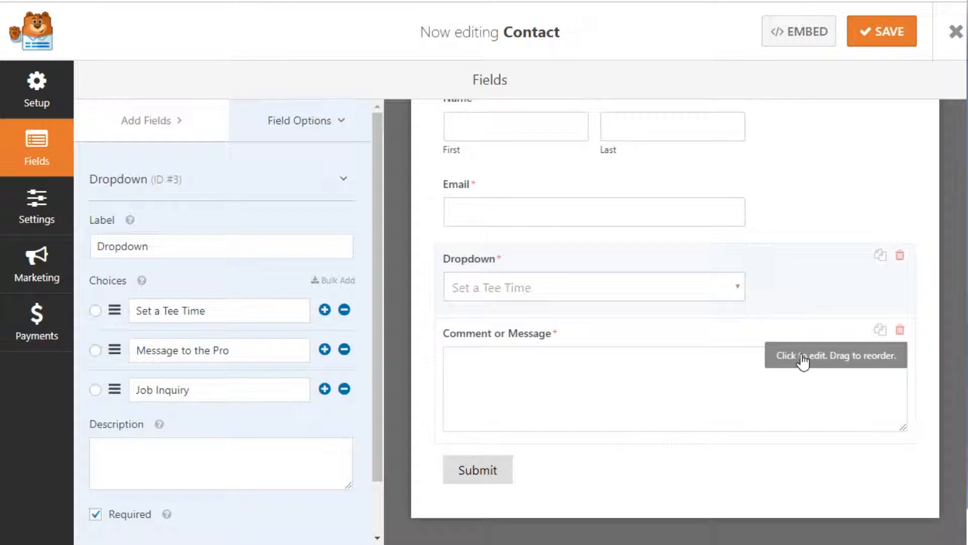
Step: Open the form's email Notifications settings
scroll(612, 198, "up", 3)
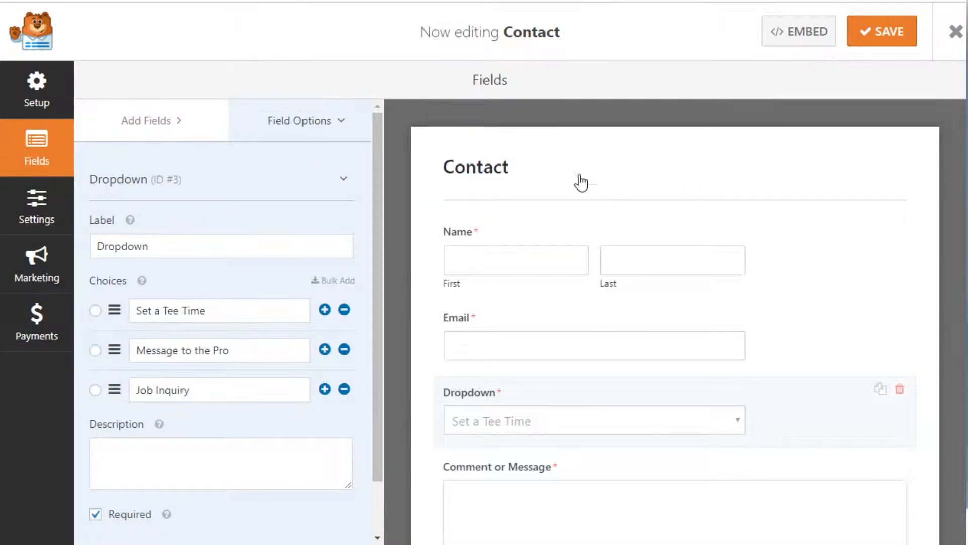
left_click(52, 212)
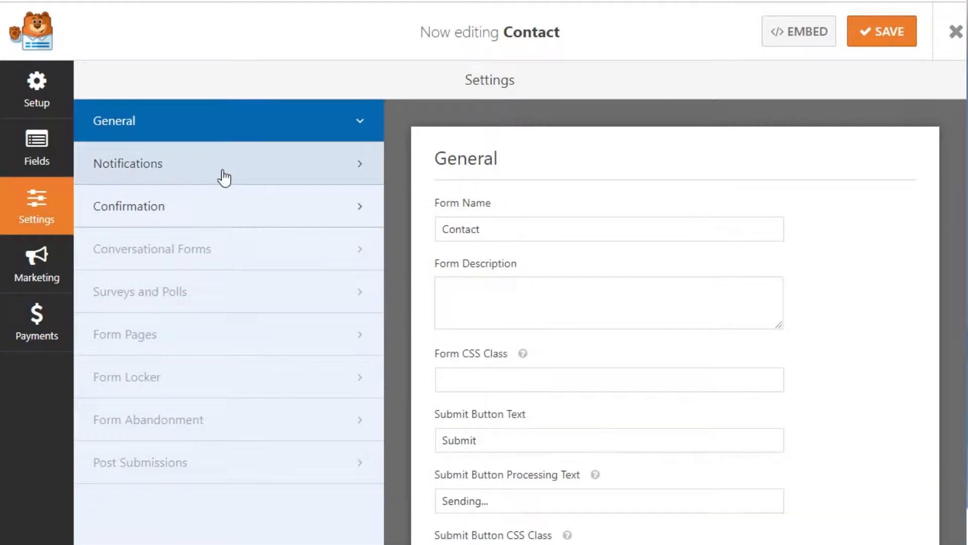
left_click(224, 177)
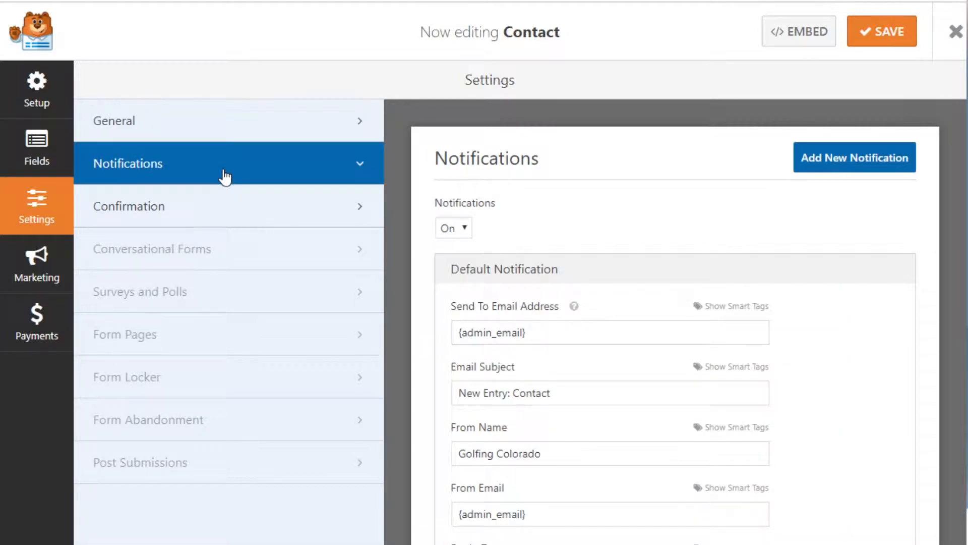
scroll(644, 270, "down", 2)
scroll(563, 310, "down", 3)
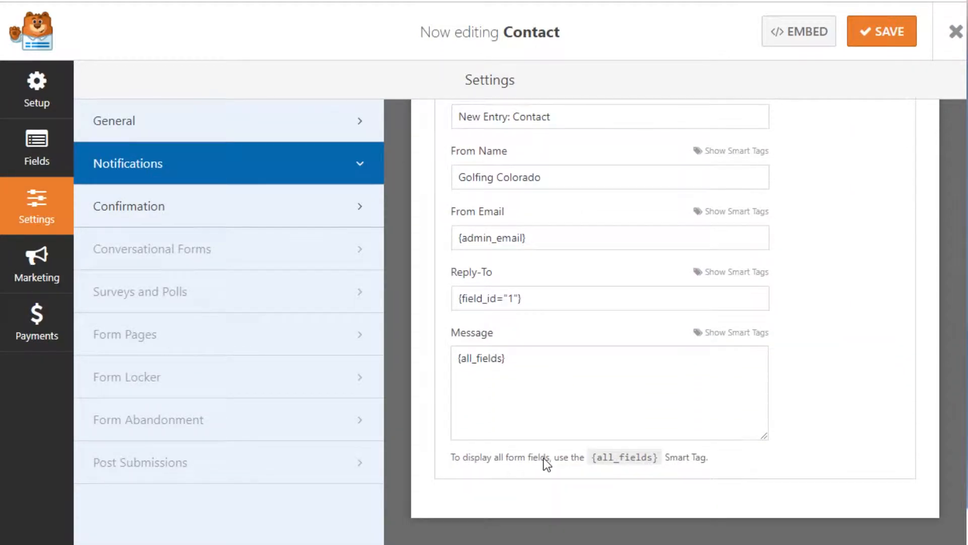
scroll(666, 399, "up", 5)
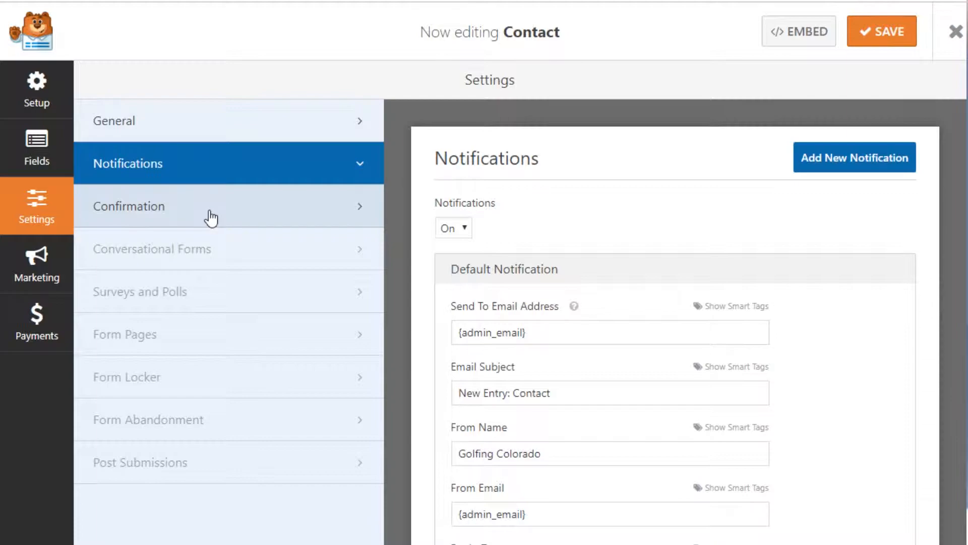
Step: View the Confirmation settings, then dismiss the Conversational Forms PRO upgrade notice
left_click(211, 218)
scroll(640, 242, "down", 1)
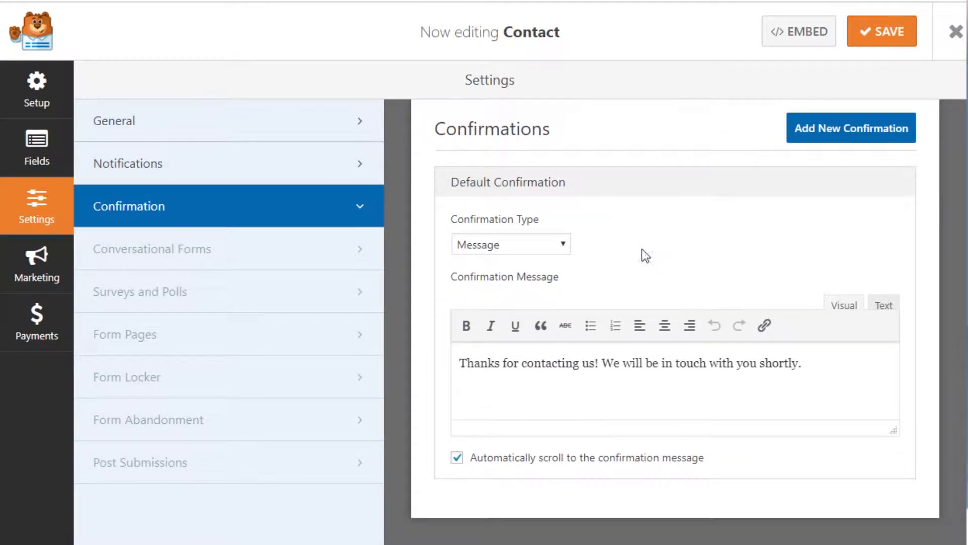
scroll(645, 458, "up", 1)
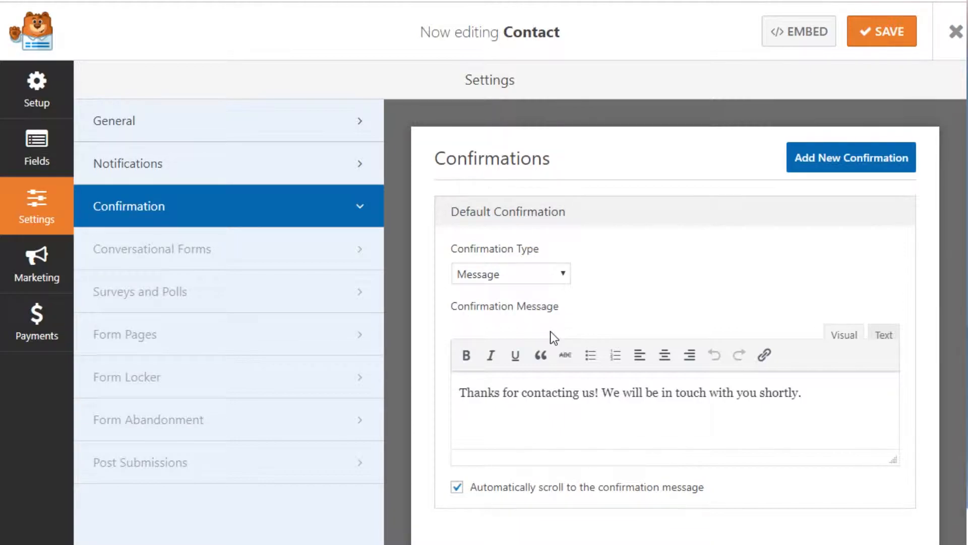
left_click(232, 255)
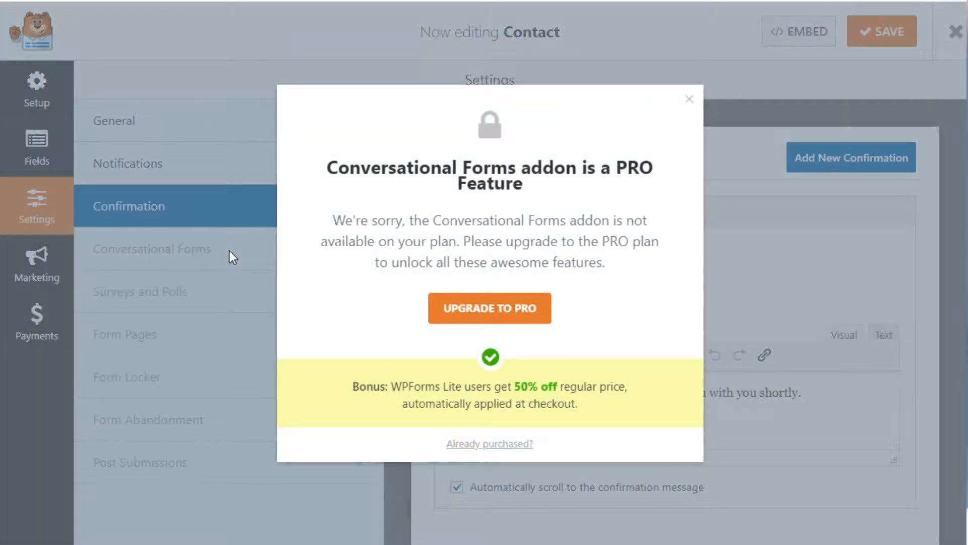
left_click(689, 98)
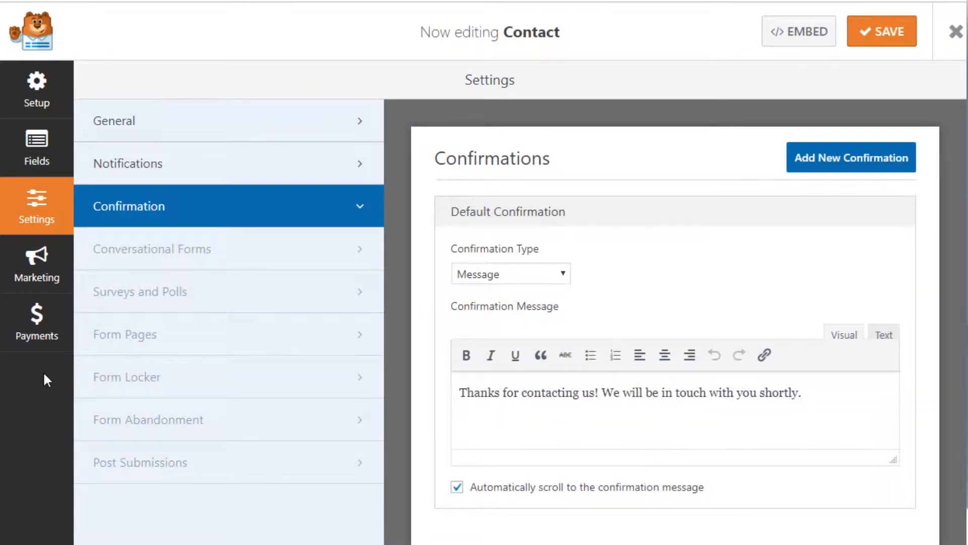
Step: Look through the Marketing and Payments integrations, ending back on Marketing
left_click(36, 263)
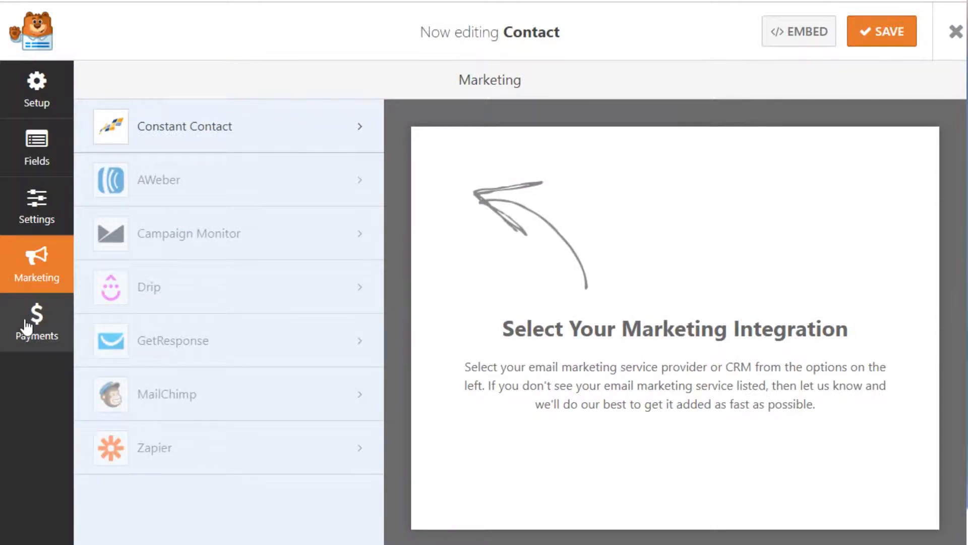
left_click(26, 327)
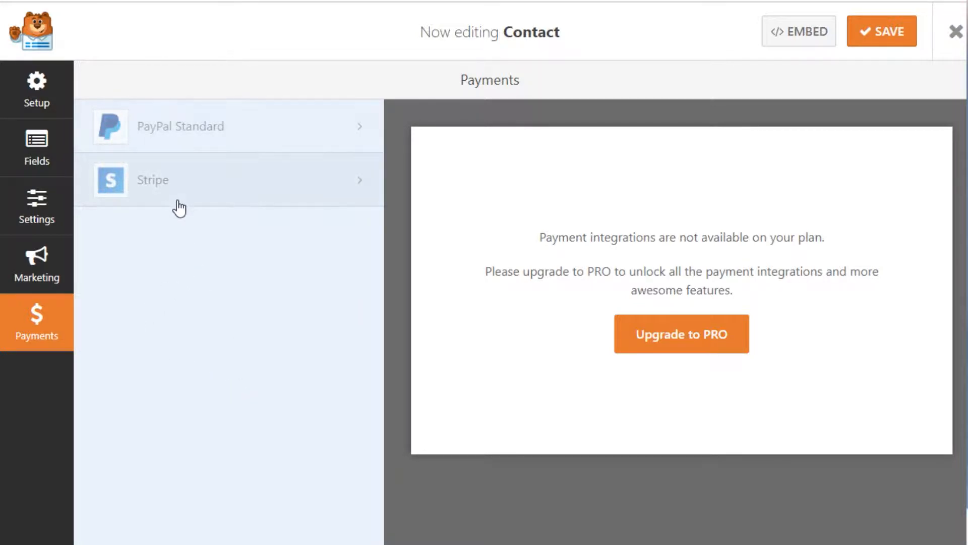
left_click(49, 270)
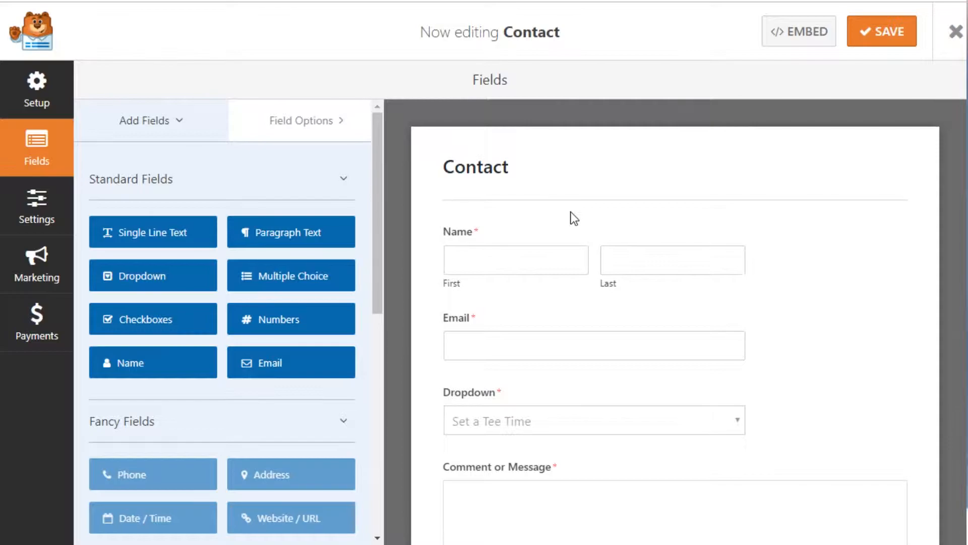
Step: In Notifications, add then remove an extra recipient, keeping only {admin_email} as Send To
left_click(54, 218)
left_click(124, 178)
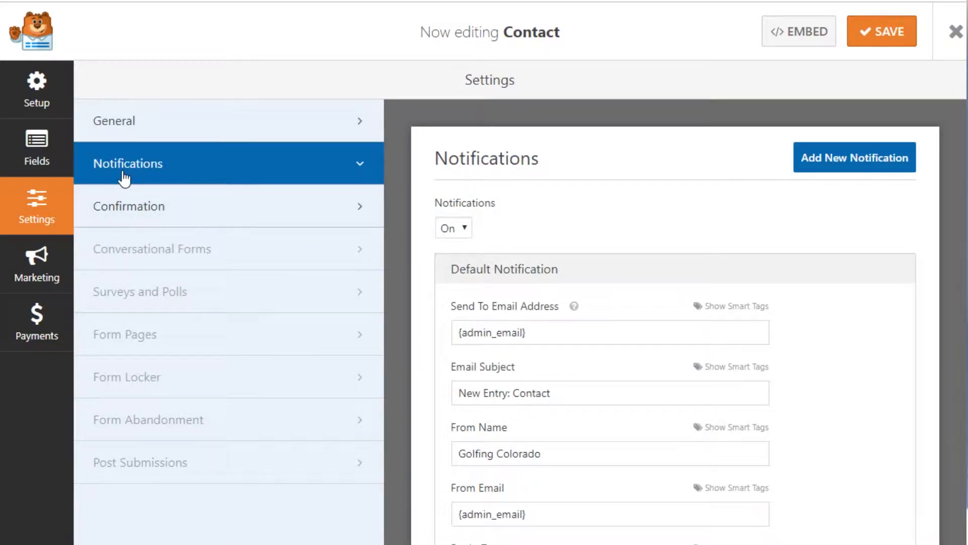
left_click(585, 334)
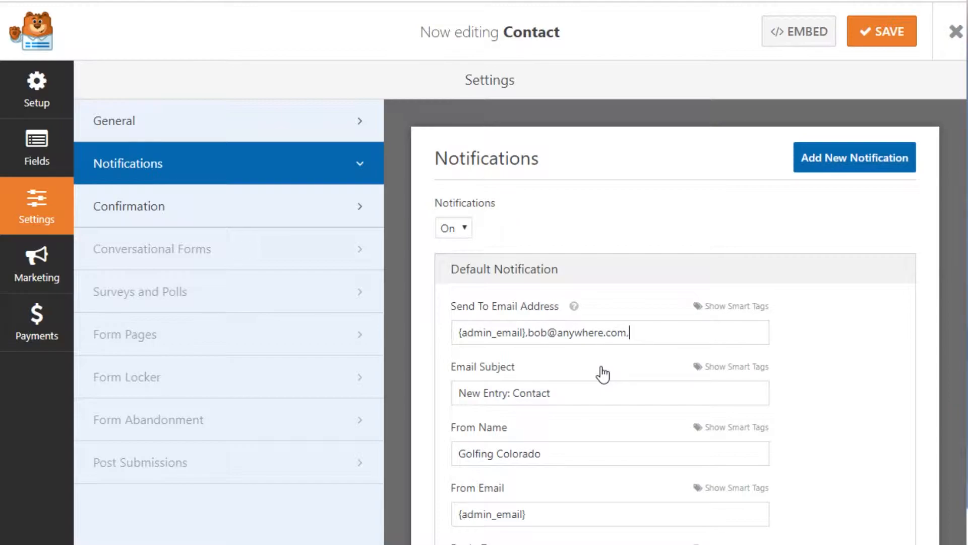
left_click_drag(526, 331, 682, 328)
key("BackSpace")
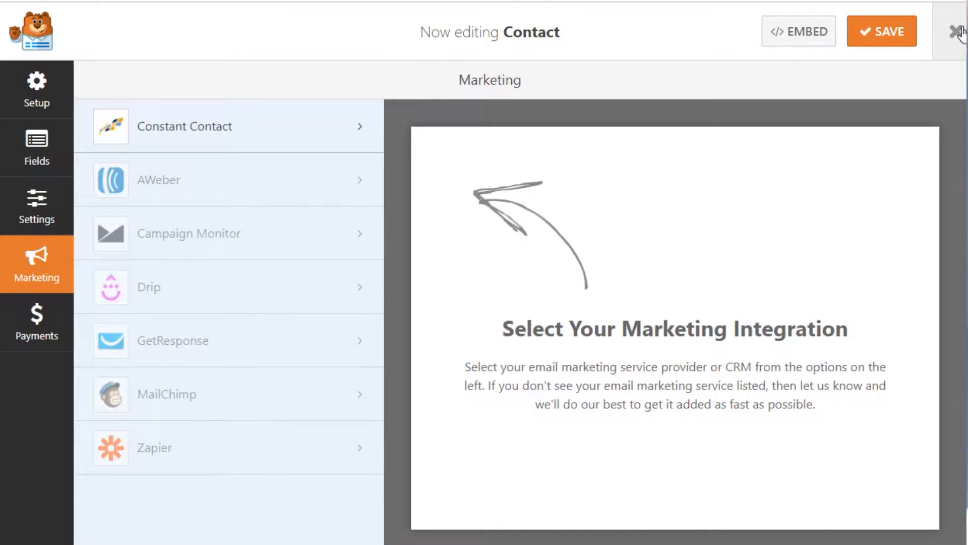
Step: Close the form builder and open the Contact Form page from the Pages list
left_click(959, 32)
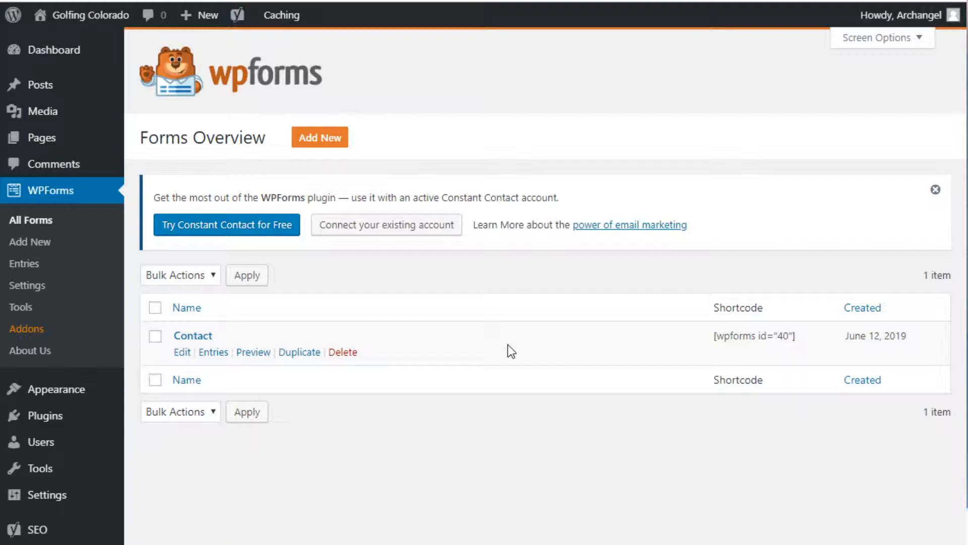
left_click(46, 140)
left_click(211, 308)
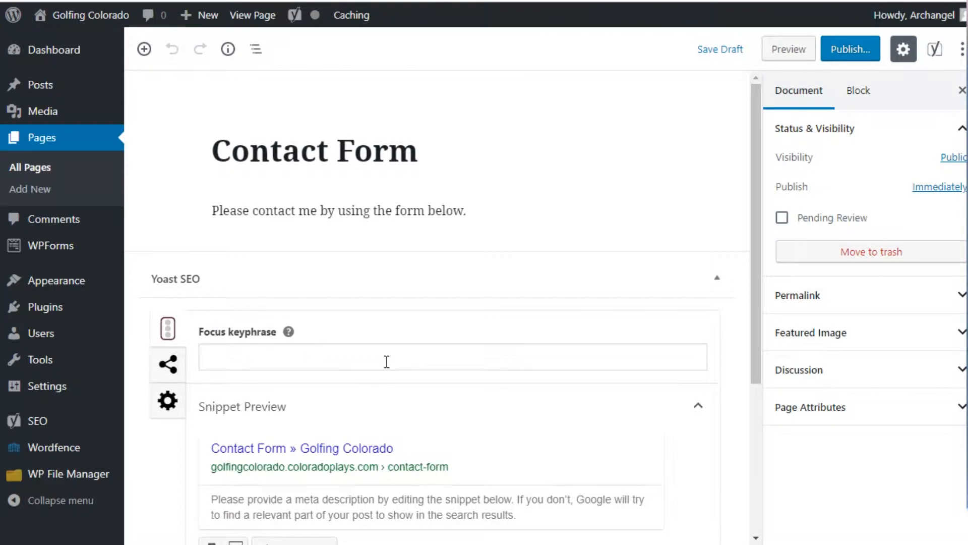
Step: Insert a WPForms block on the page and select the 'Contact' form in it
left_click(145, 50)
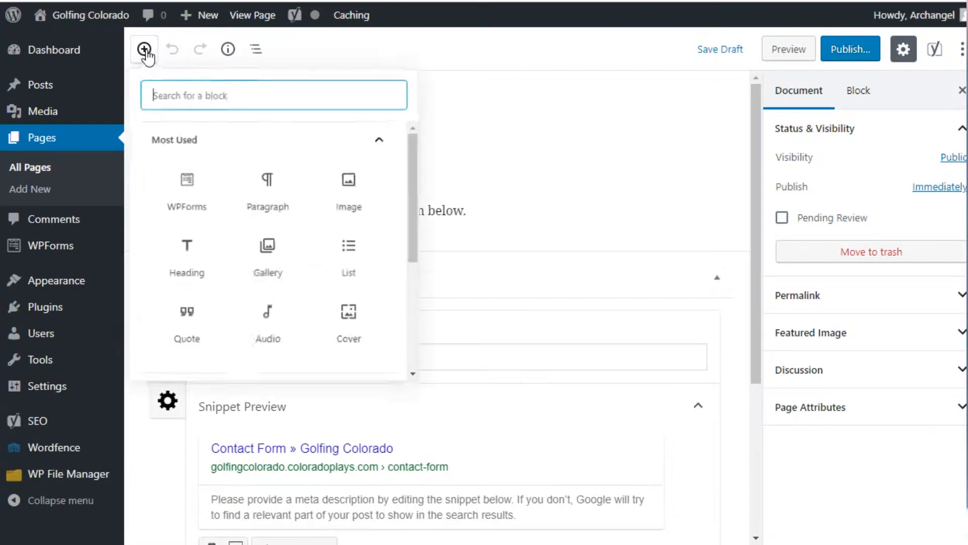
type("contact")
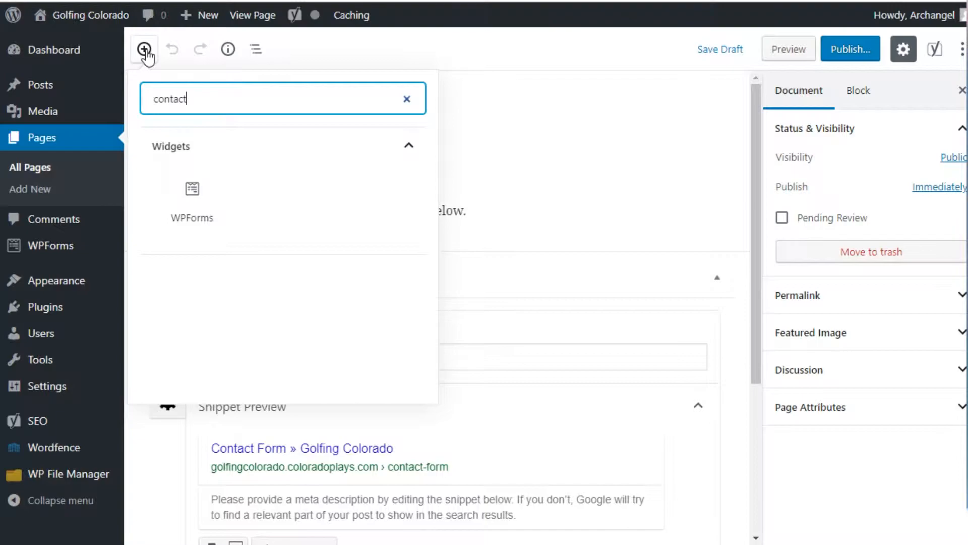
left_click(190, 191)
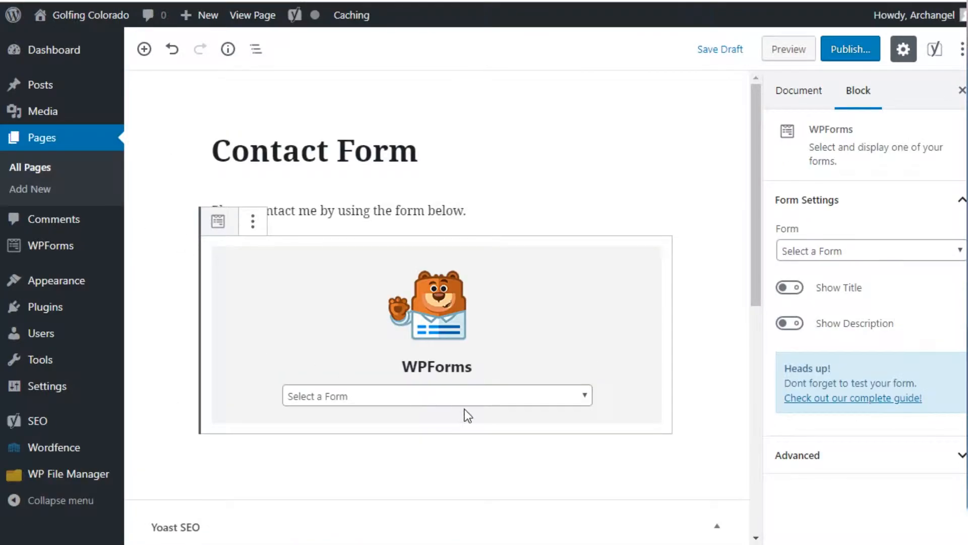
left_click(574, 396)
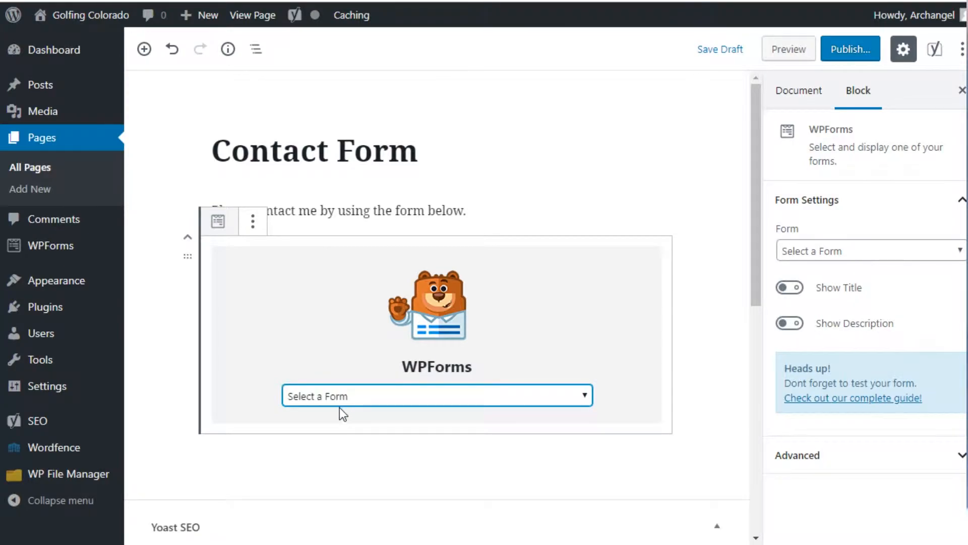
left_click(353, 430)
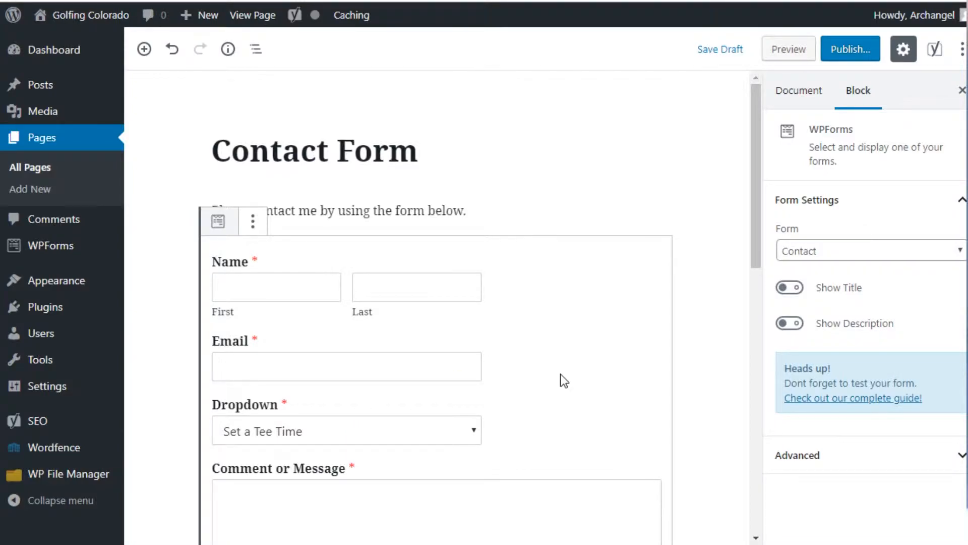
Step: Publish the Contact Form page and check the live page showing the embedded form
left_click(844, 51)
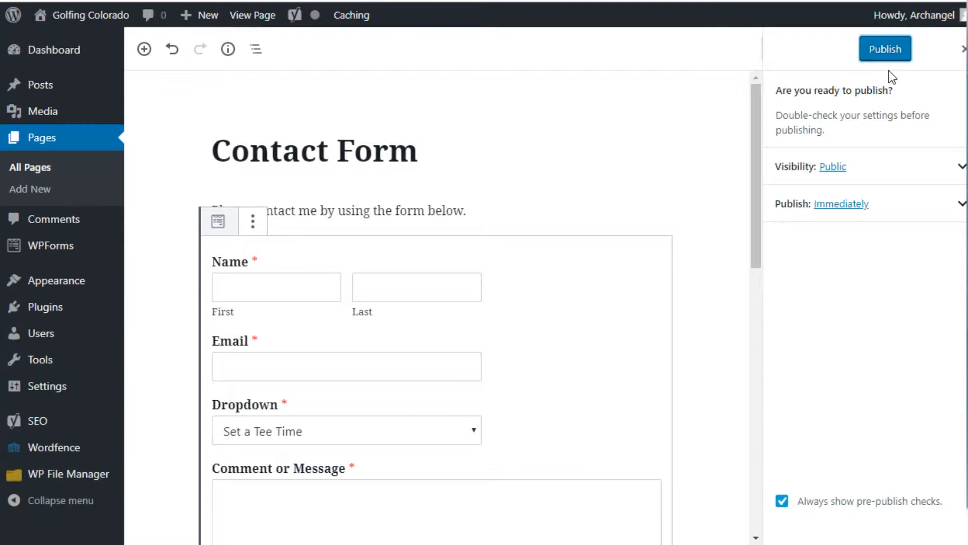
left_click(888, 57)
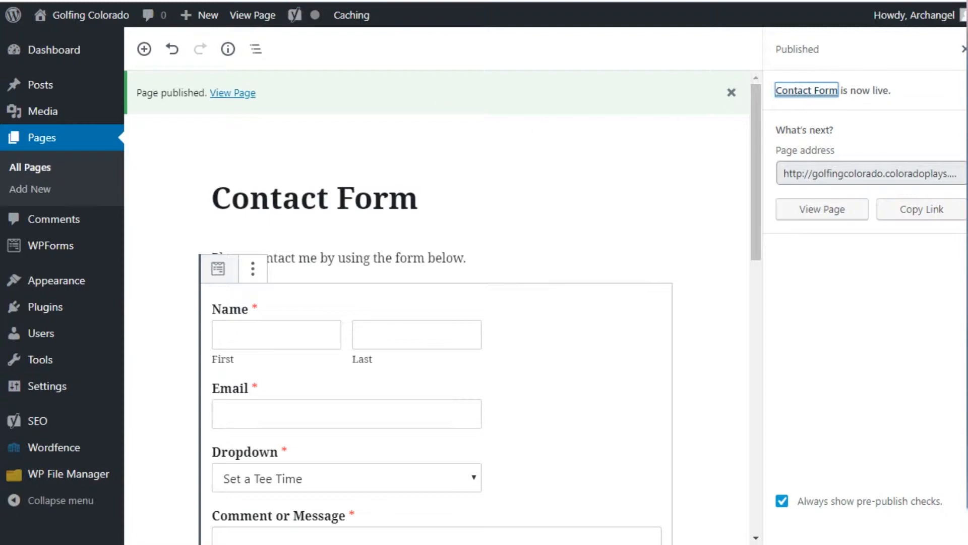
left_click(262, 1)
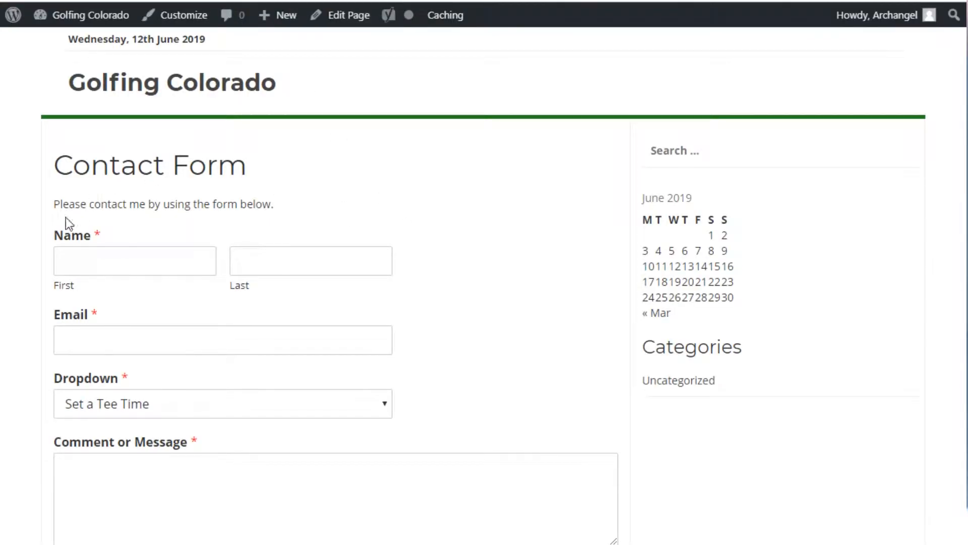
scroll(188, 353, "down", 2)
scroll(168, 189, "up", 2)
scroll(183, 304, "down", 2)
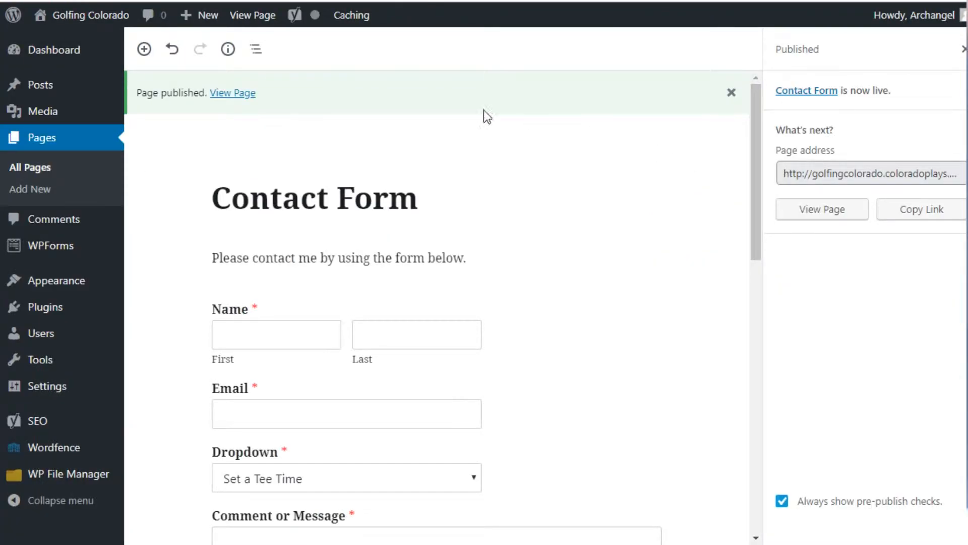
Step: Open the WPForms Forms Overview and select the Contact form's [wpforms id="40"] shortcode
mouse_move(101, 250)
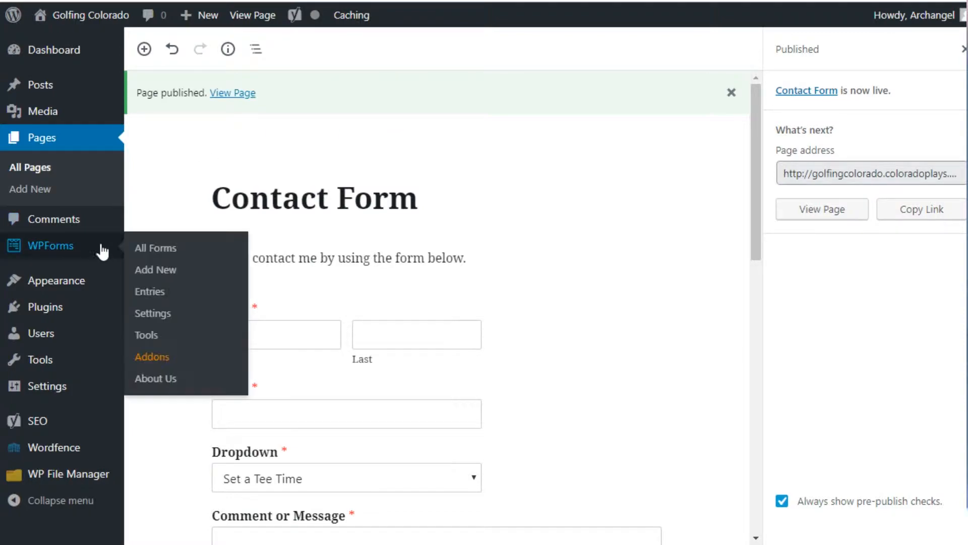
left_click(72, 251)
left_click_drag(714, 335, 805, 348)
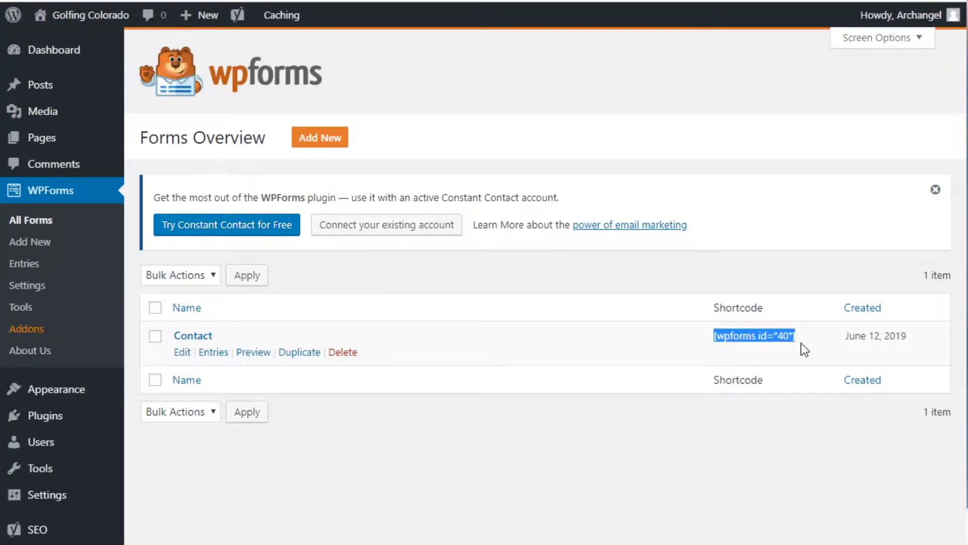
left_click(779, 385)
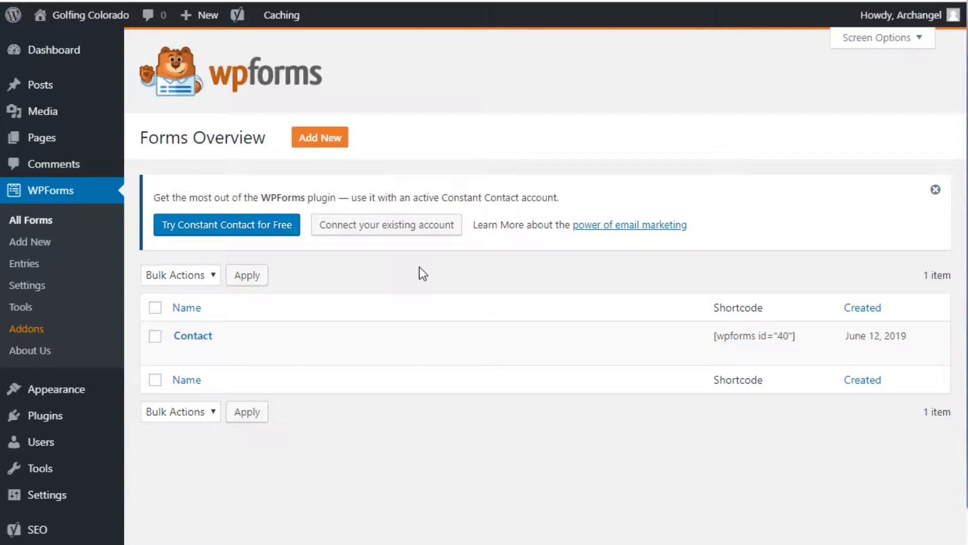
Step: In Appearance > Menus, add the Contact Form page to Top Nav and save the menu
mouse_move(93, 391)
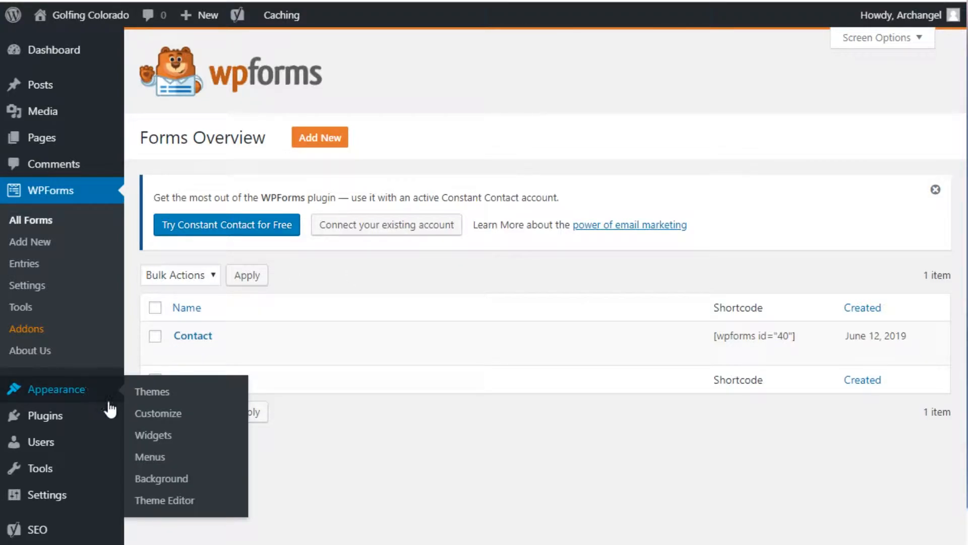
left_click(154, 458)
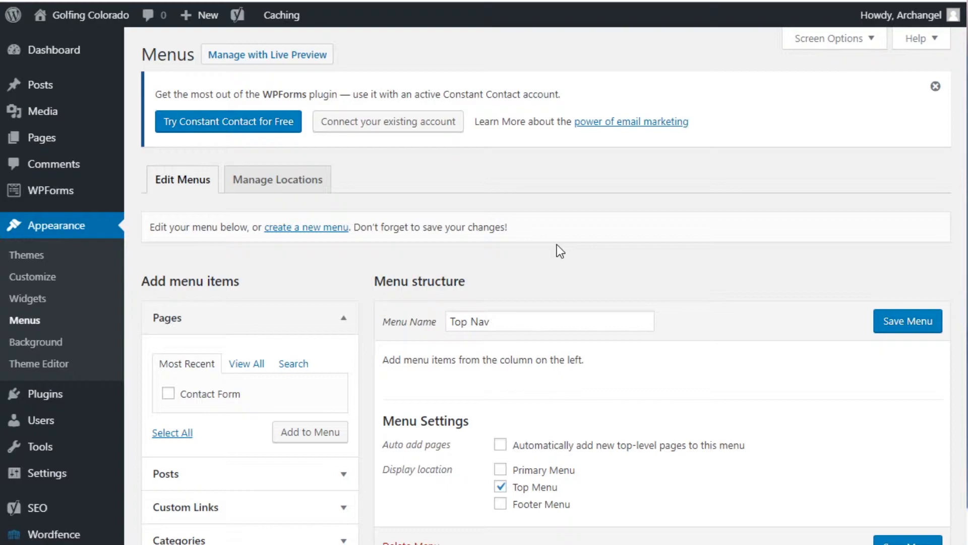
scroll(557, 245, "down", 3)
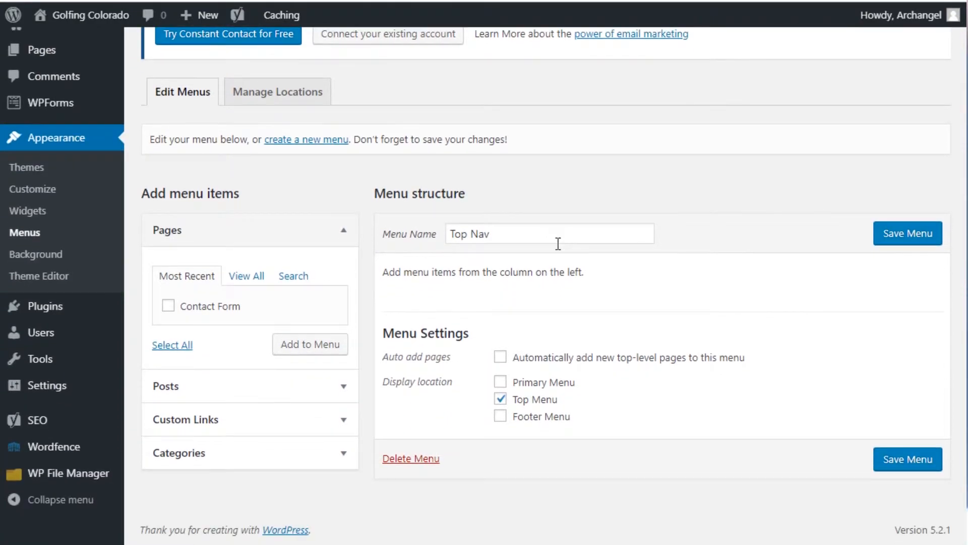
left_click(168, 306)
left_click(304, 348)
left_click(916, 240)
Step: Visit the live site and open the Contact Form page from its top navigation
mouse_move(80, 15)
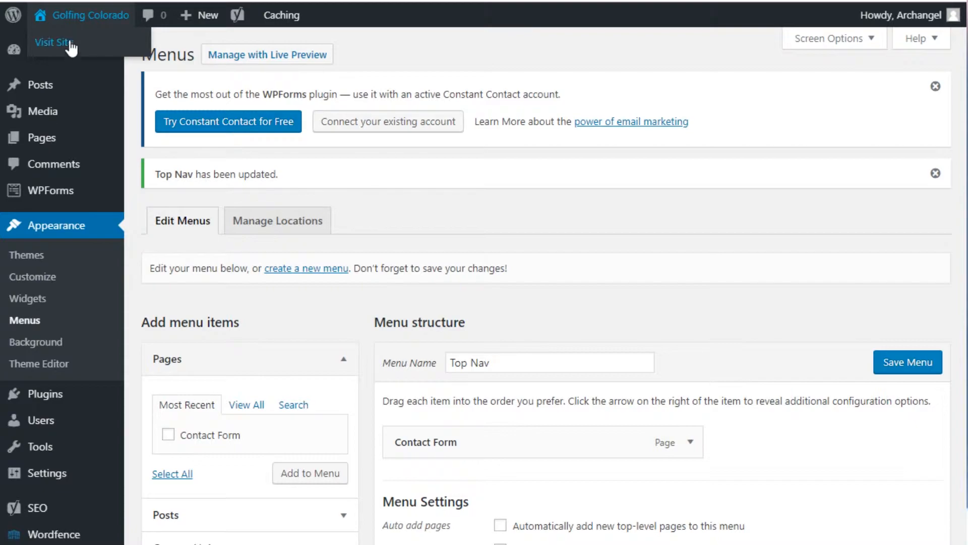
left_click(70, 46)
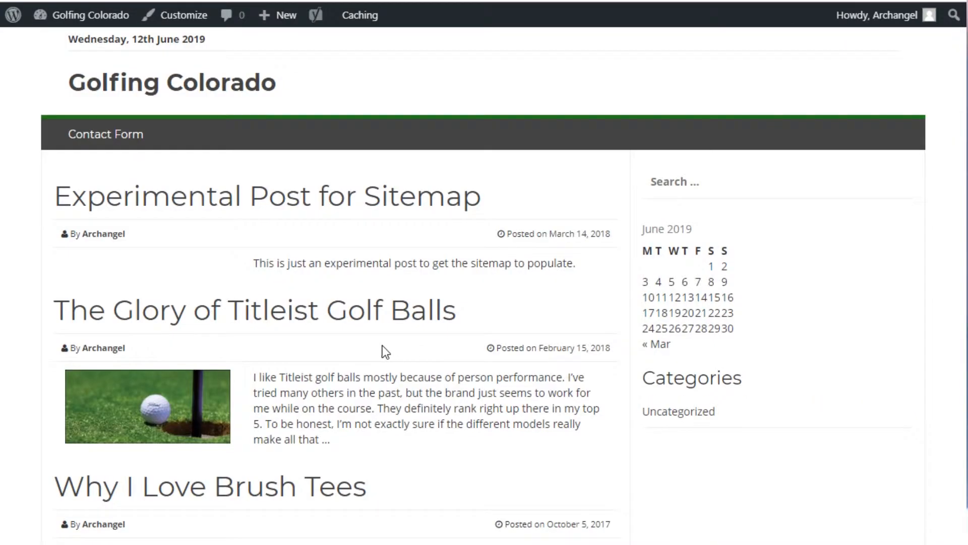
left_click(127, 146)
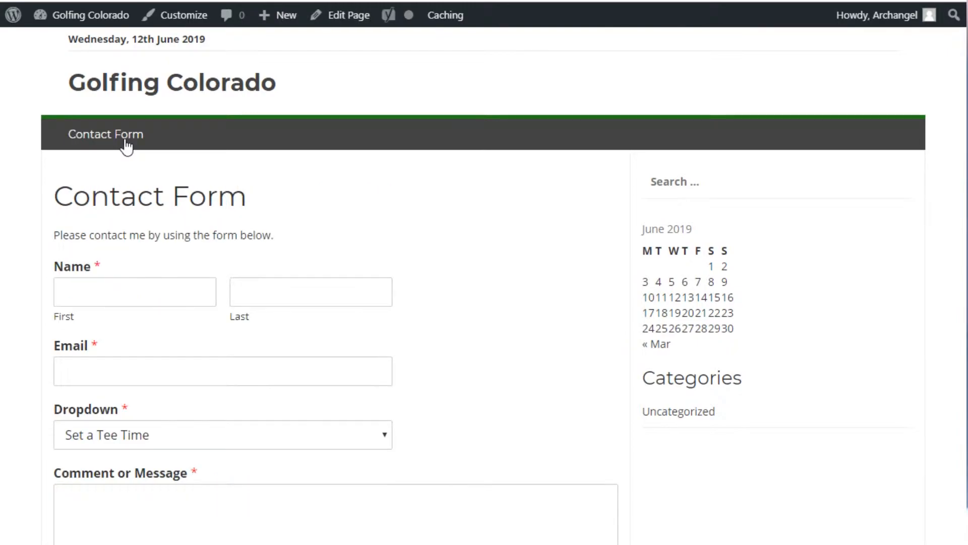
scroll(210, 293, "down", 3)
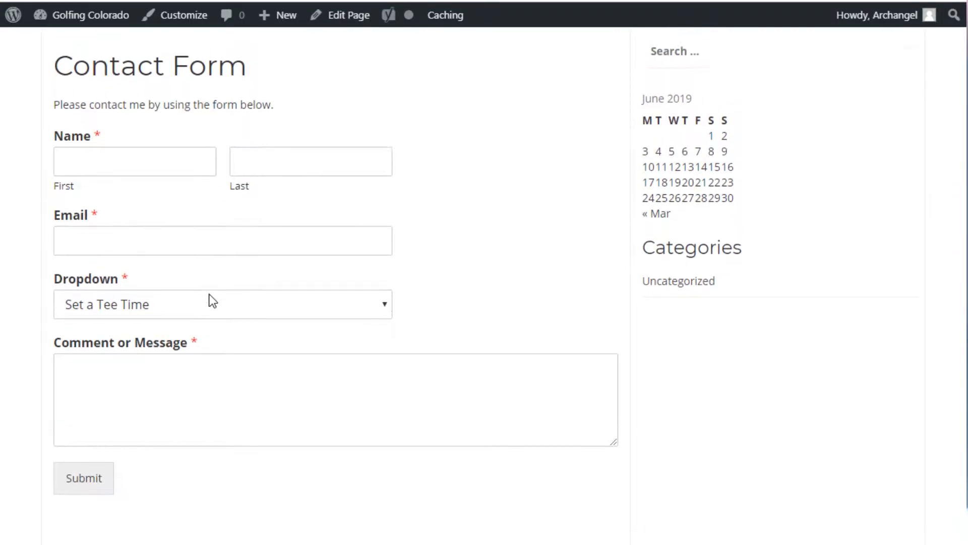